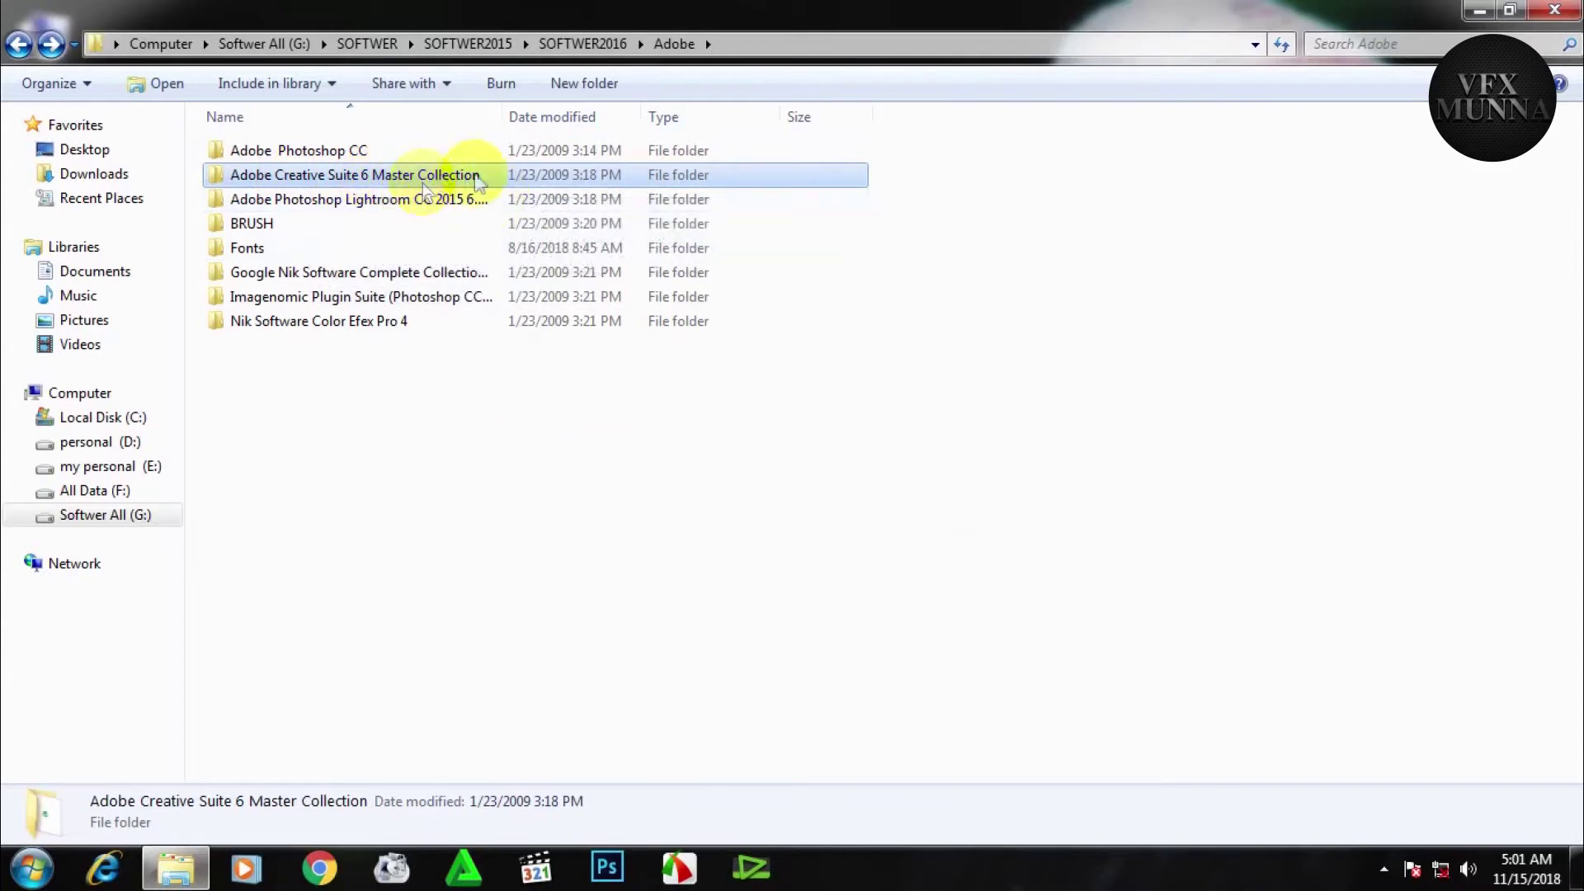
# - Browse into Adobe Creative Suite 6 Master Collection > Adobe CS6 and select the Set-up application
pyautogui.doubleClick(450, 175)
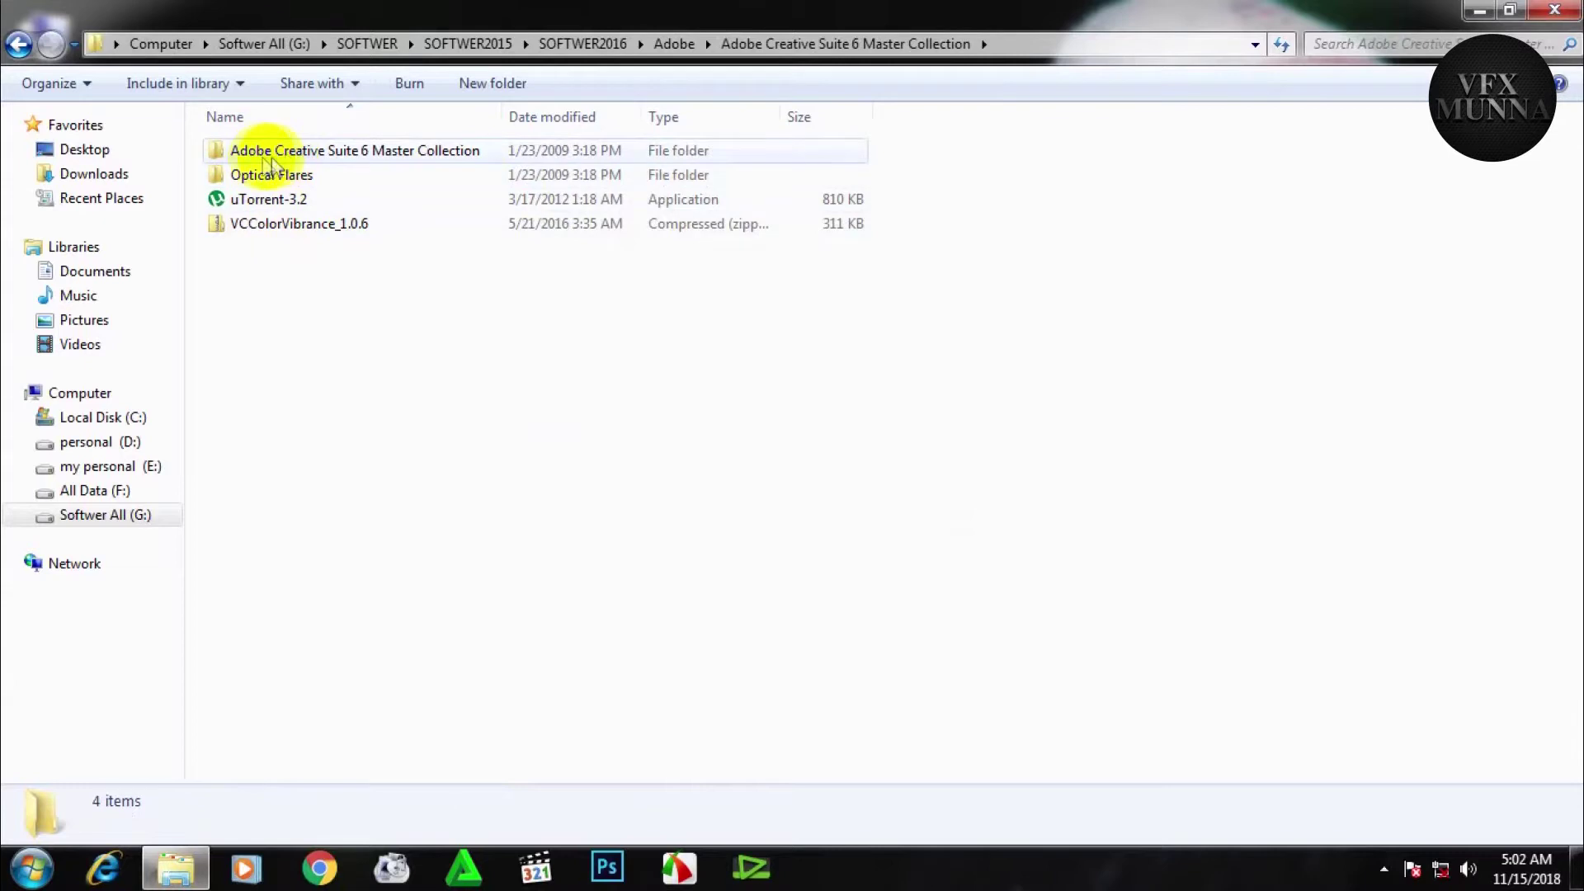
pyautogui.doubleClick(365, 162)
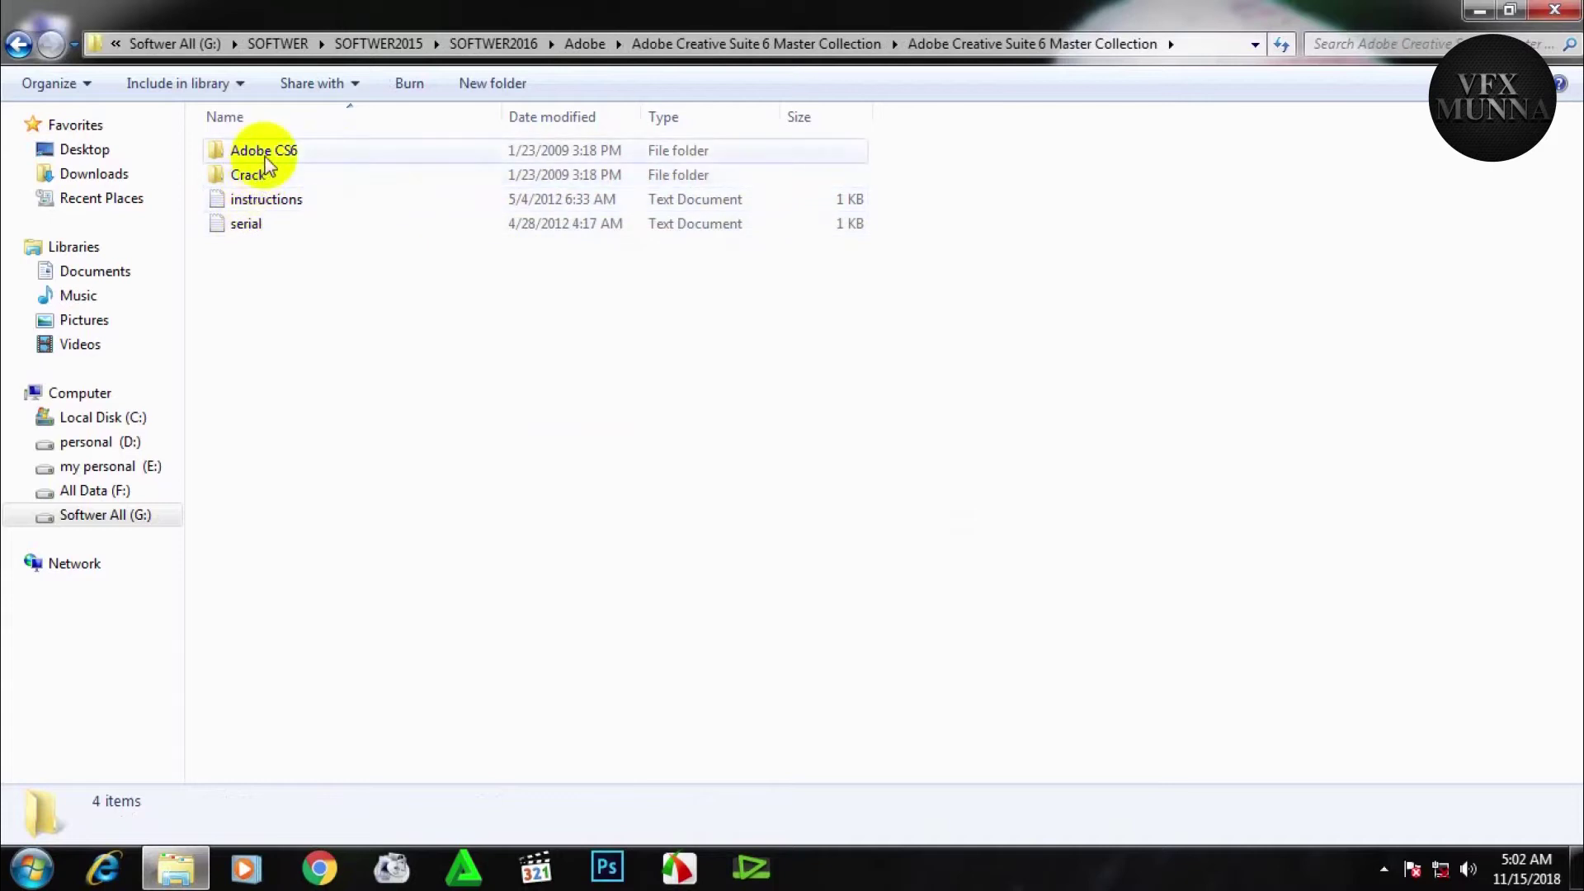
pyautogui.moveTo(295, 159)
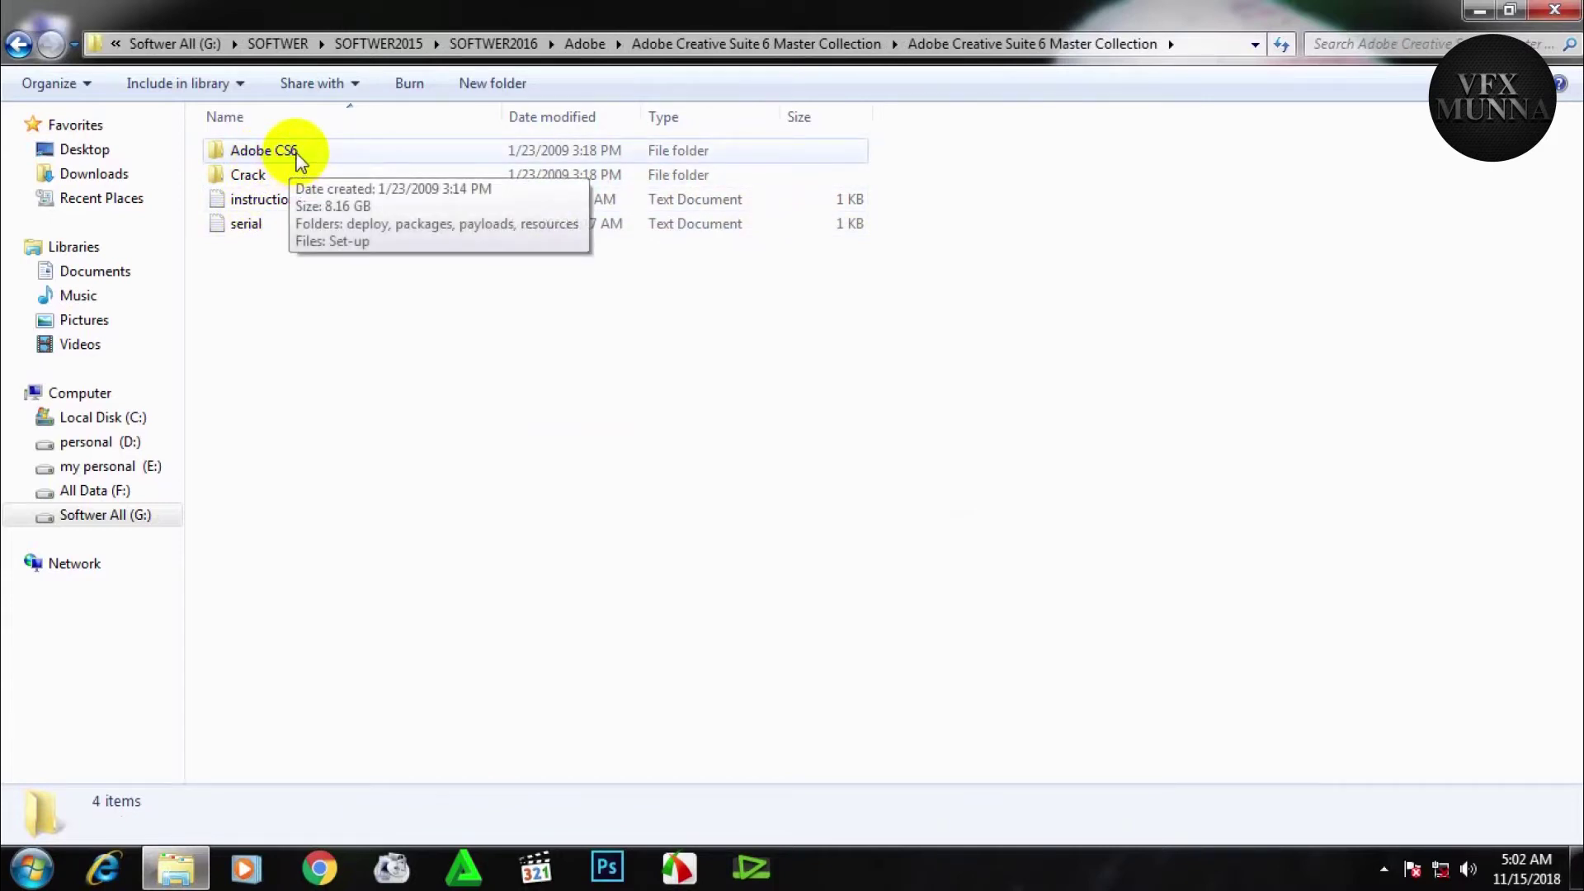
pyautogui.doubleClick(297, 157)
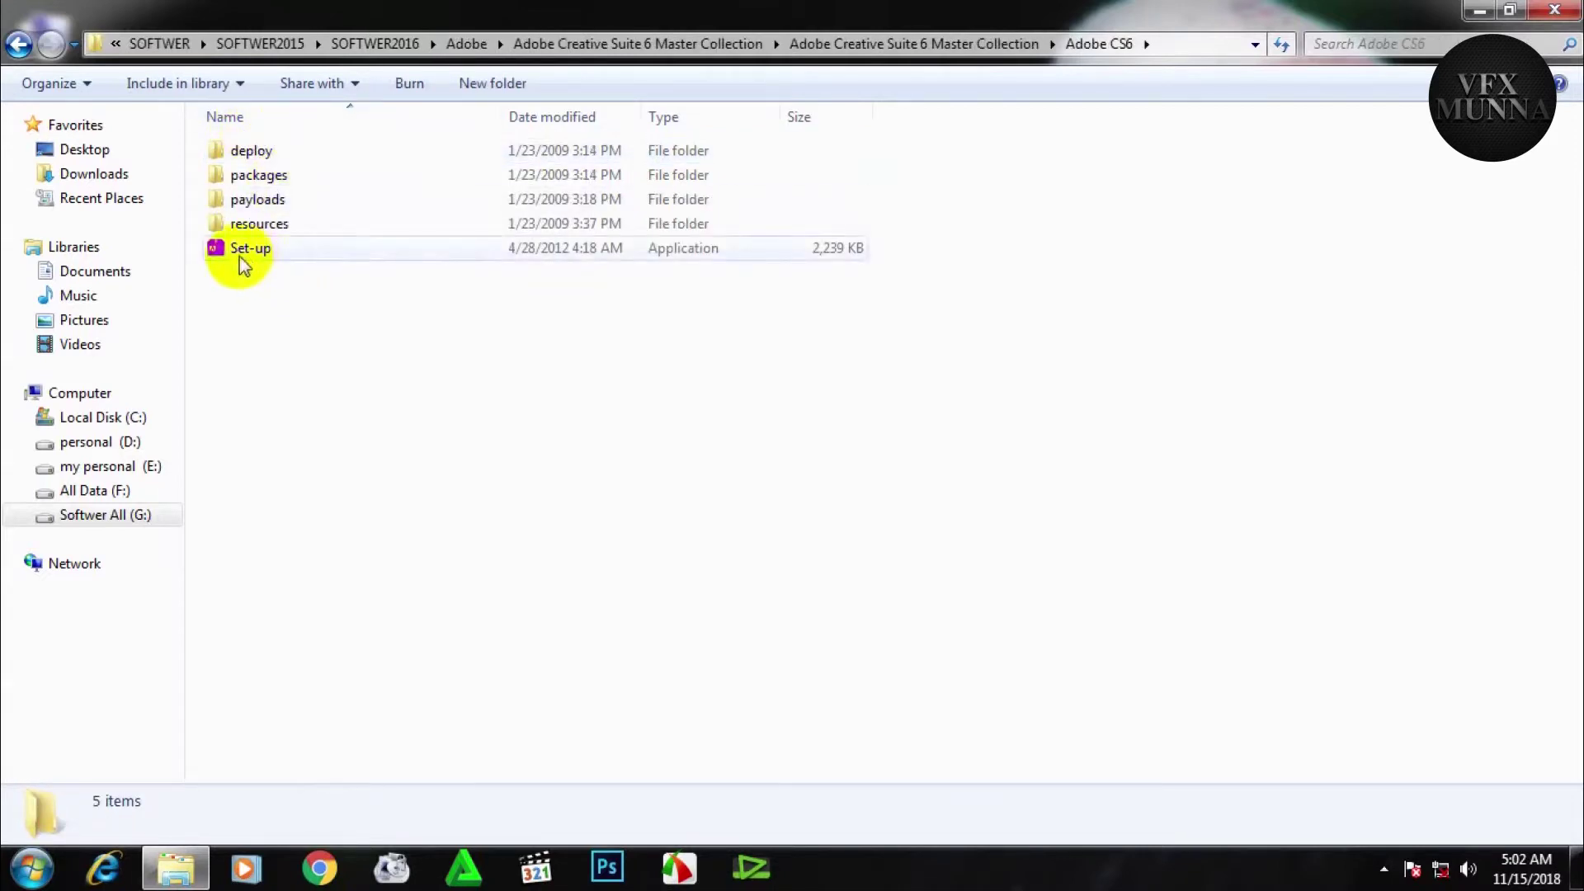
pyautogui.moveTo(261, 260)
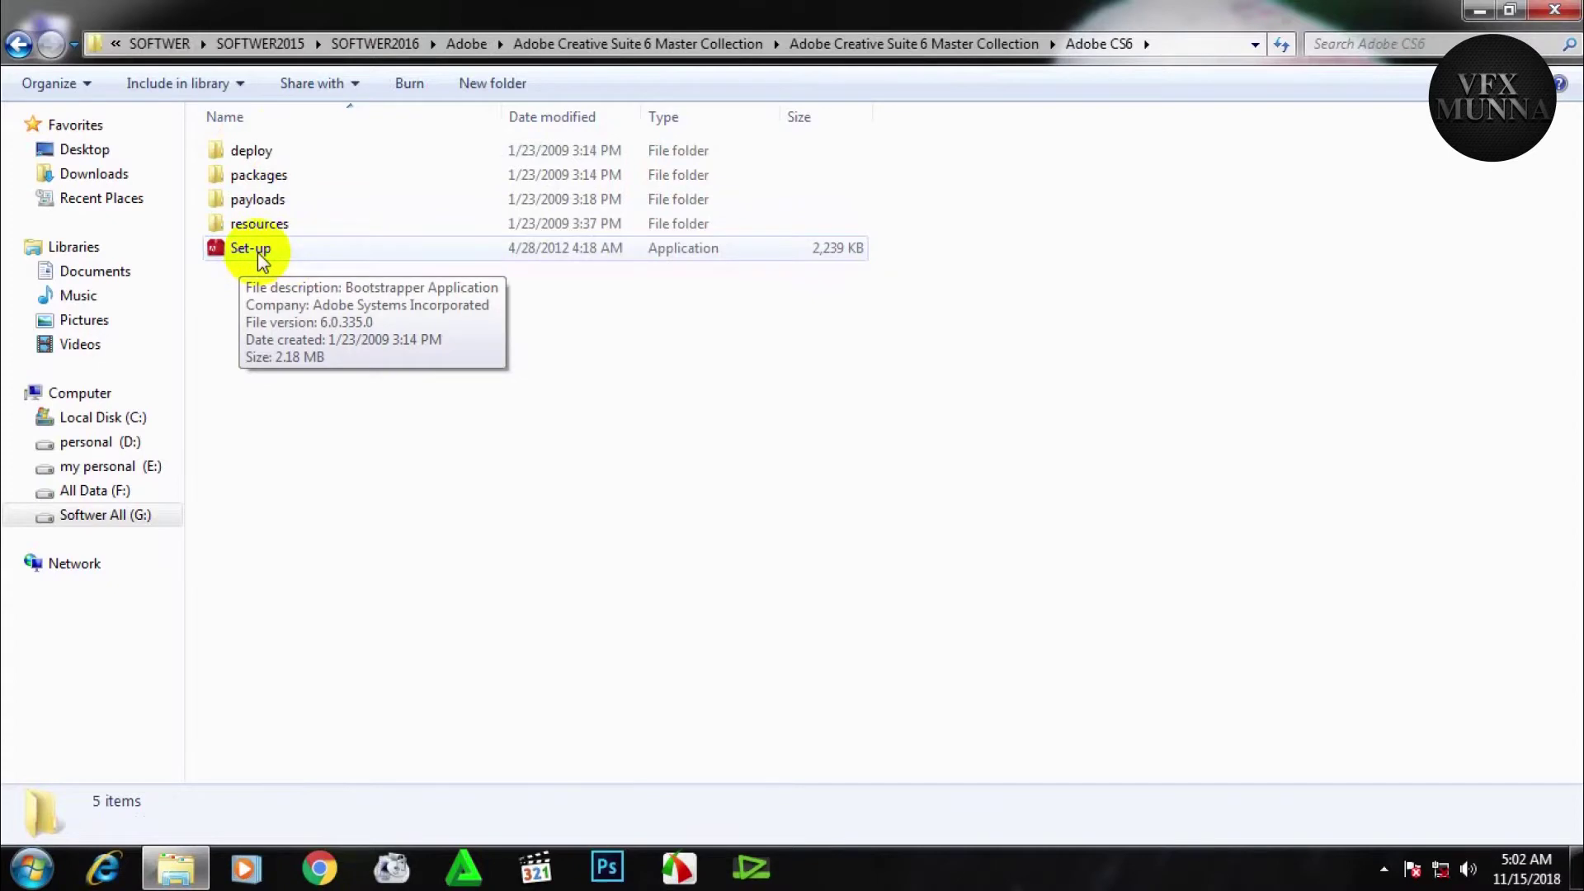
pyautogui.click(261, 261)
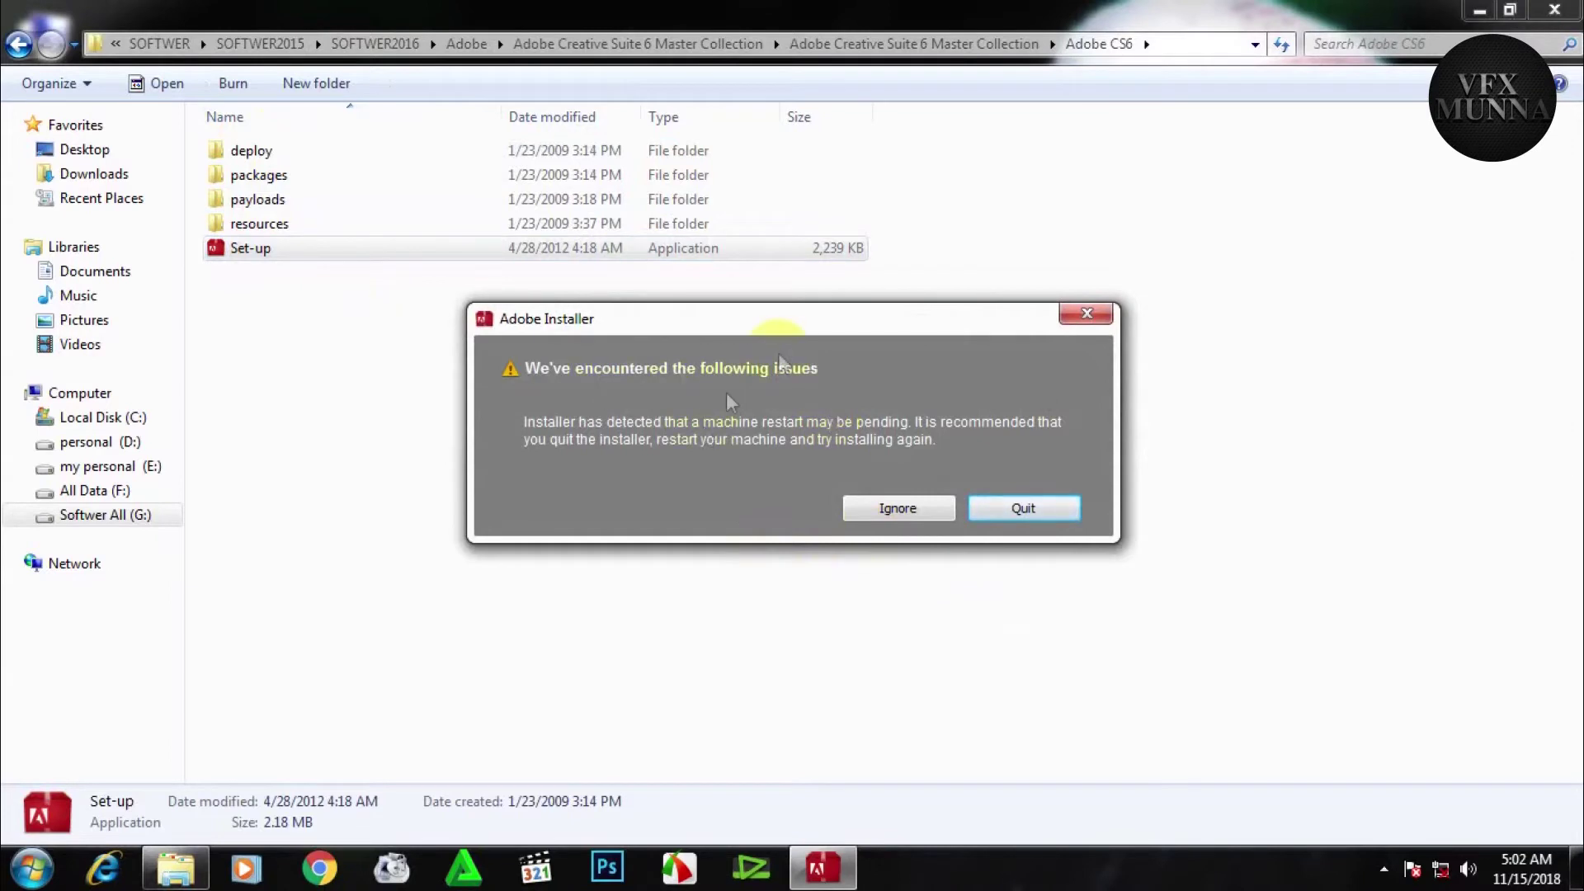
# - Ignore the pending-restart warning so setup proceeds to the Welcome screen
pyautogui.click(900, 509)
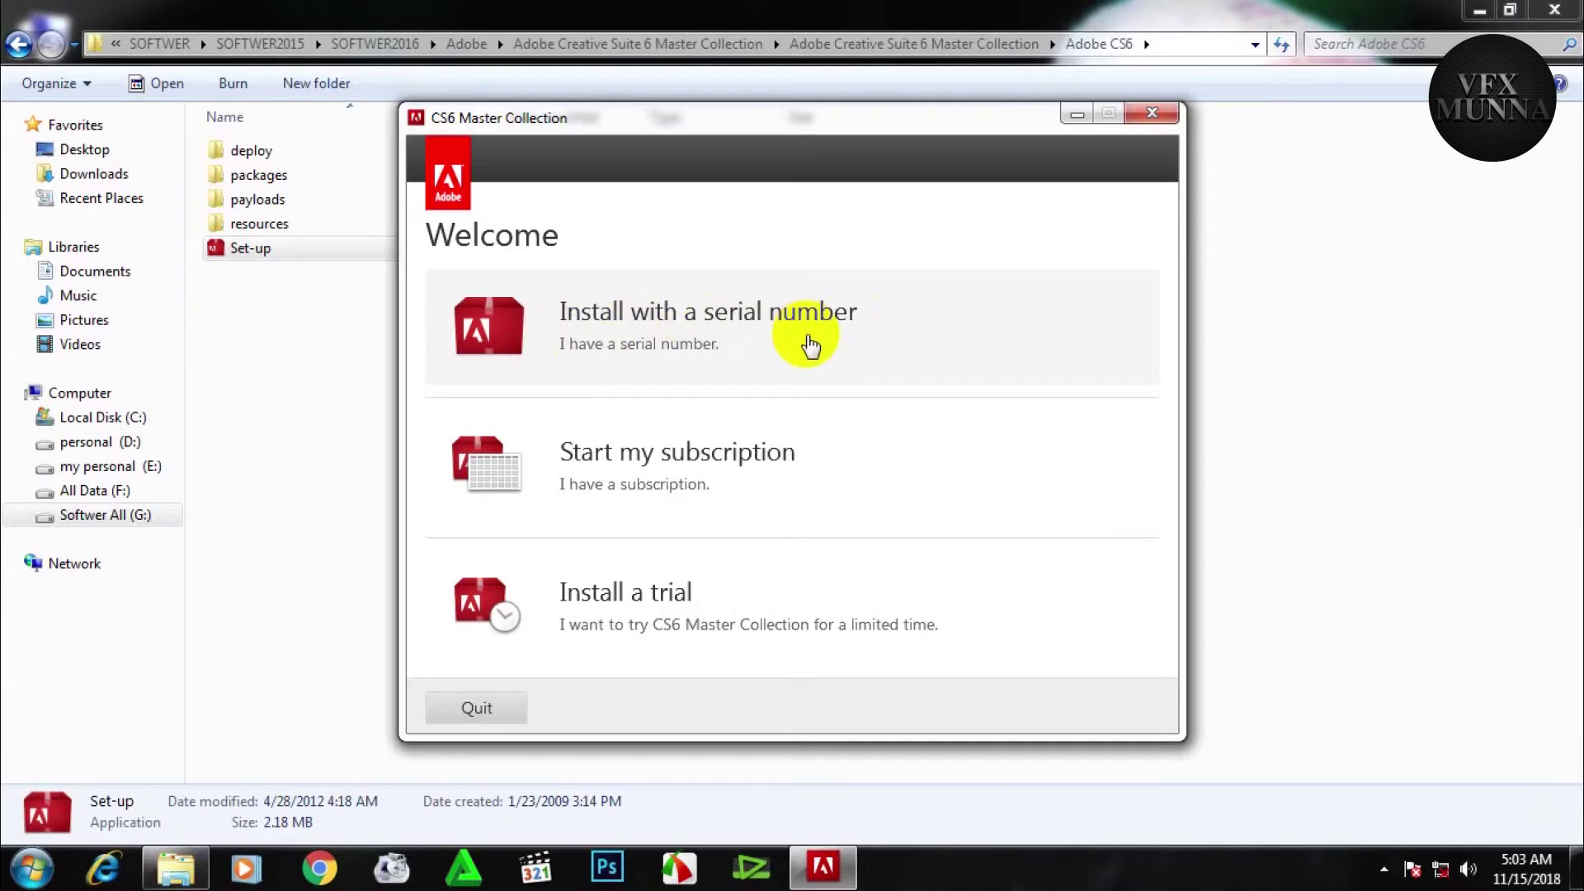
# - Choose serial-number installation, accept the license, and return Explorer to the serial file's folder
pyautogui.click(642, 322)
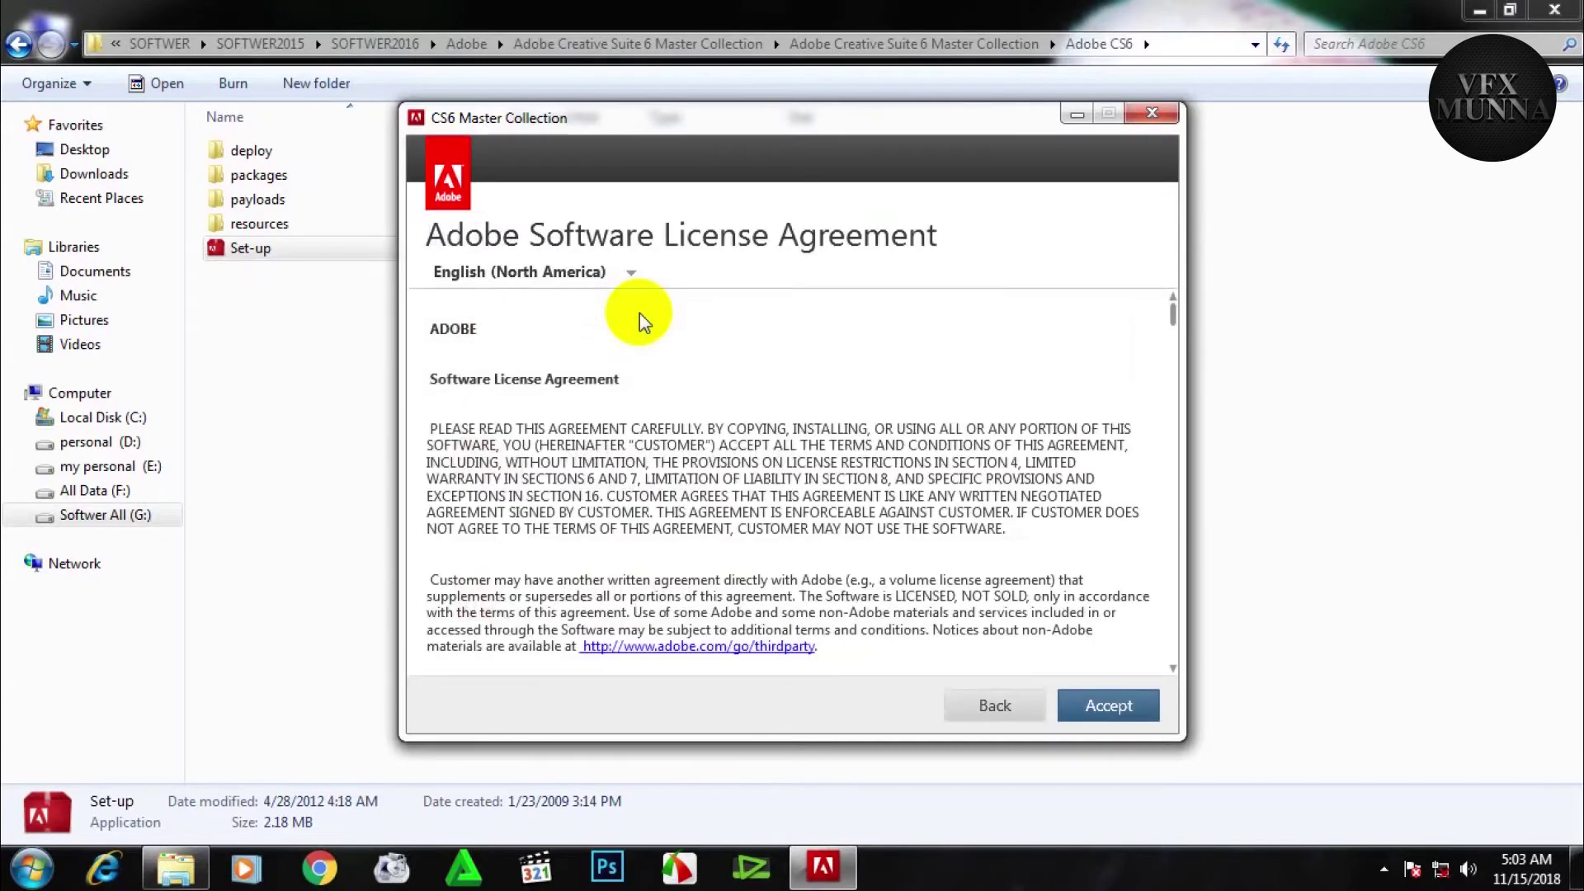
pyautogui.click(1113, 708)
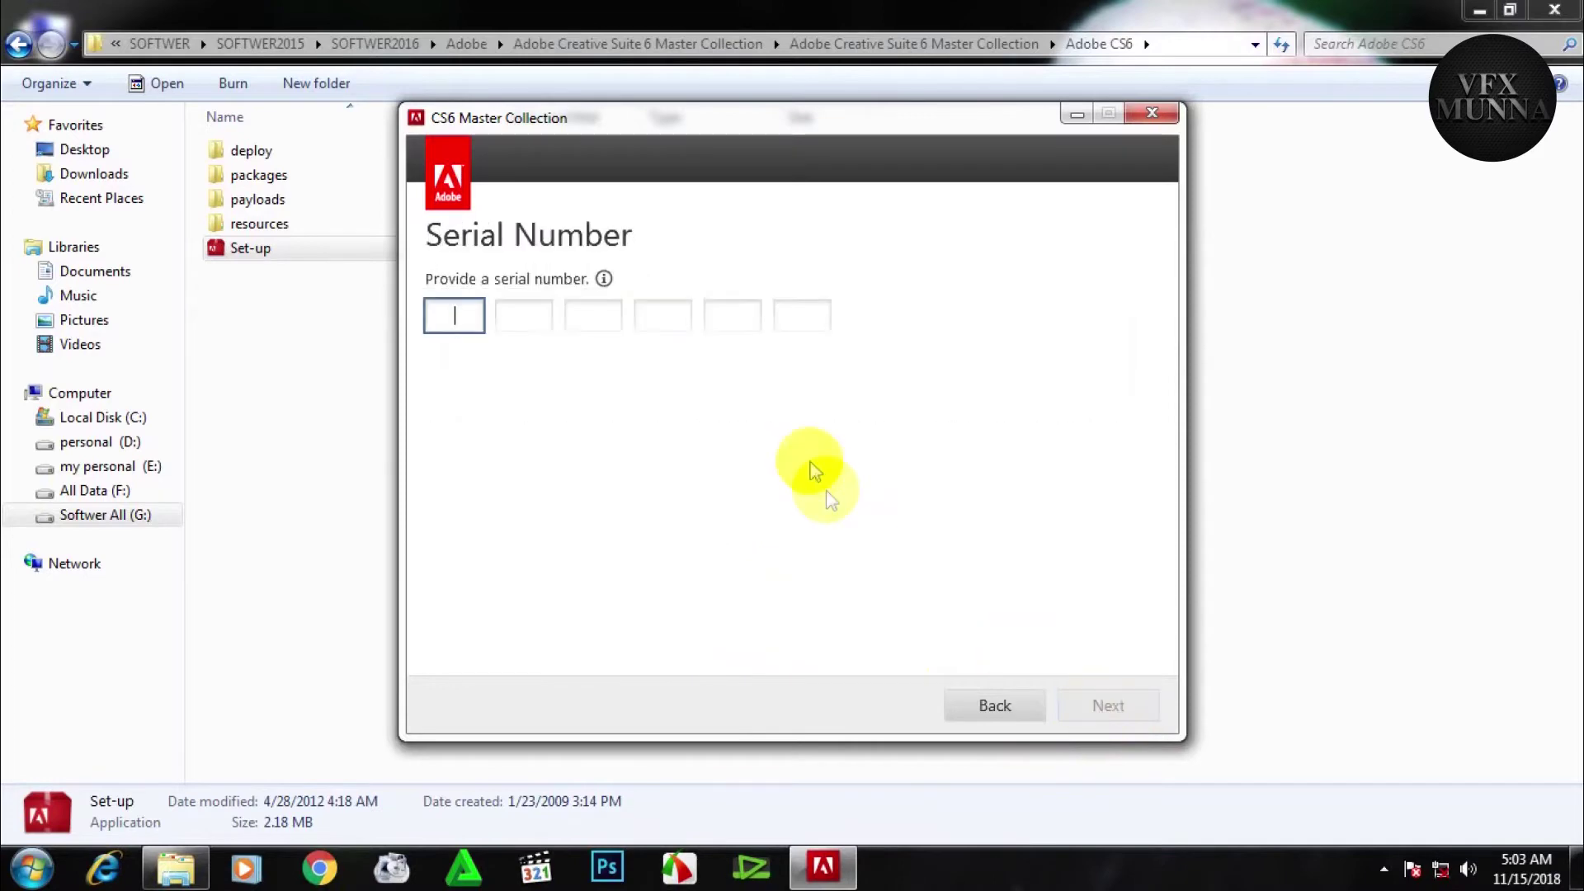
pyautogui.moveTo(654, 116); pyautogui.dragTo(889, 145)
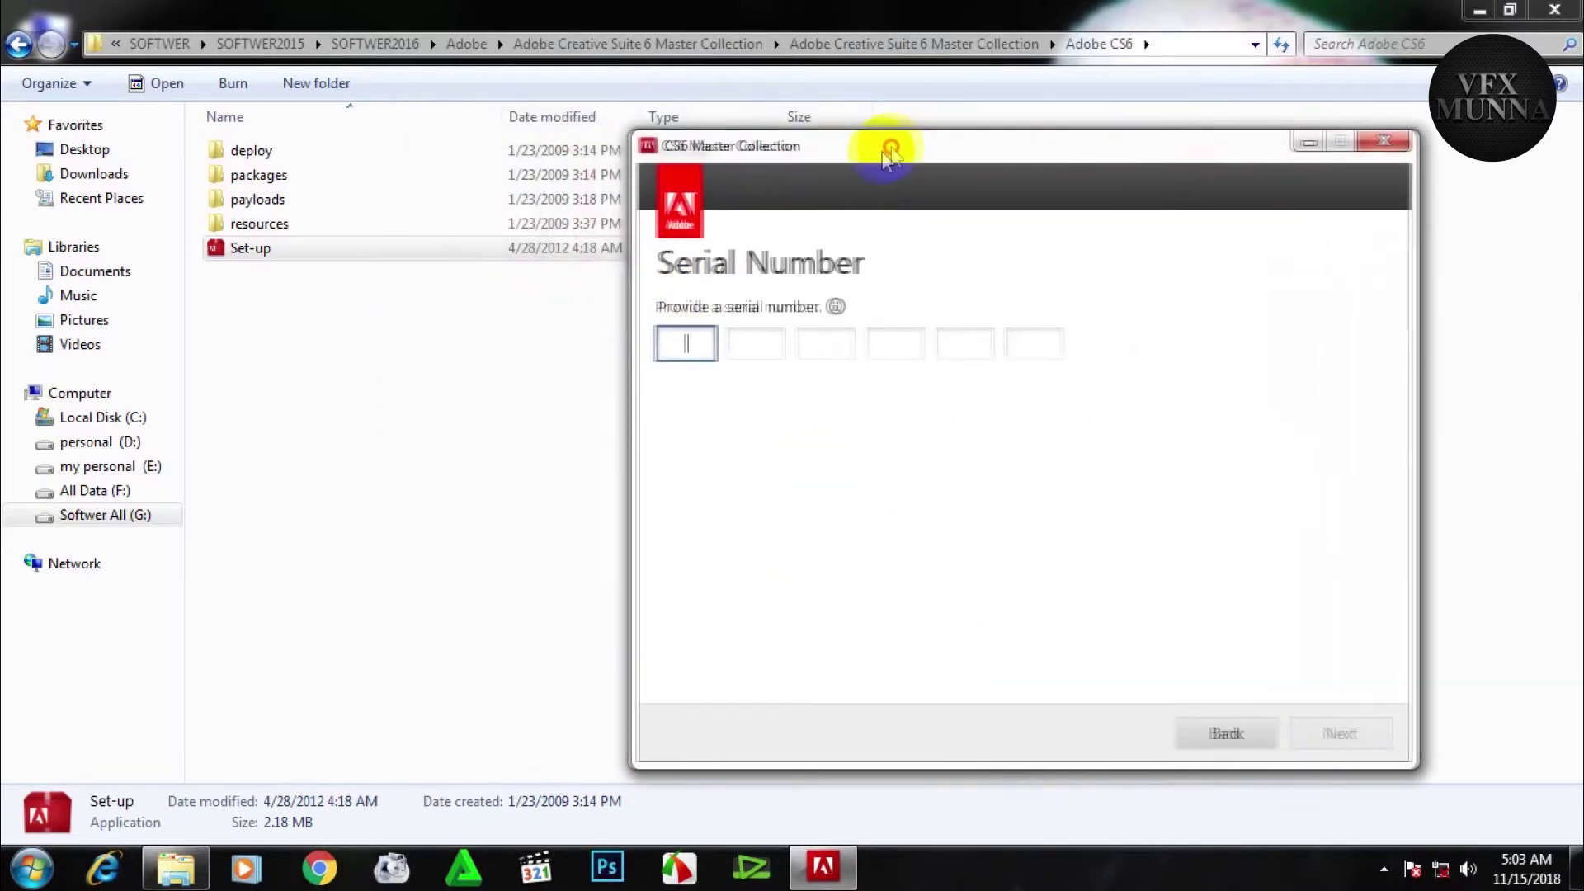
pyautogui.click(20, 47)
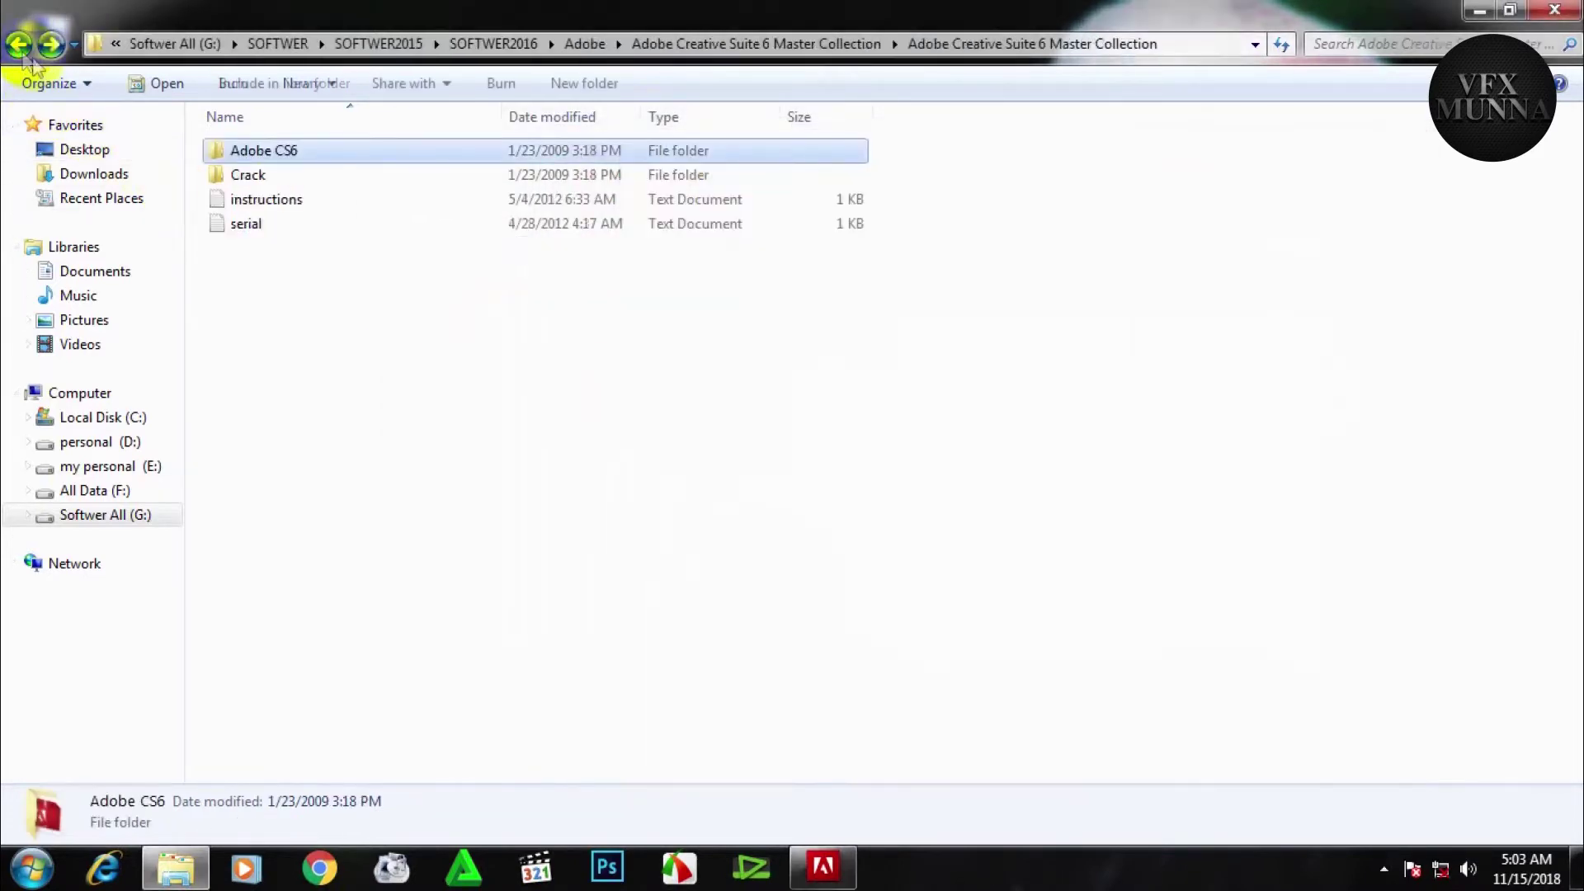
# - Open the serial text file and copy its first serial code back to the installer
pyautogui.doubleClick(246, 224)
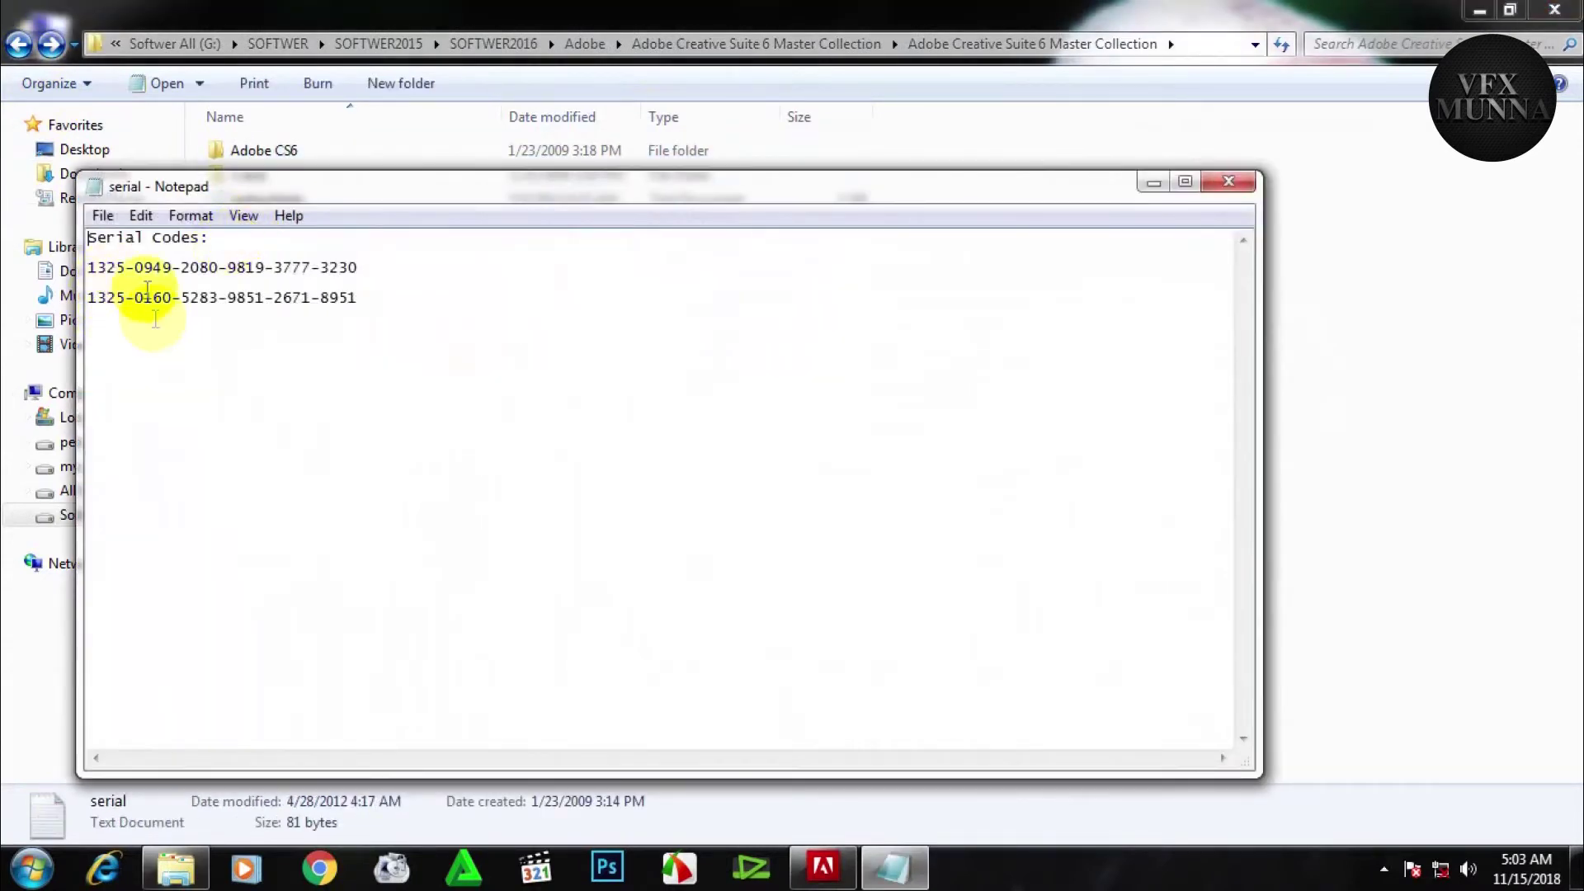
pyautogui.moveTo(367, 267); pyautogui.dragTo(89, 265)
pyautogui.hotkey('ctrl', 'c')
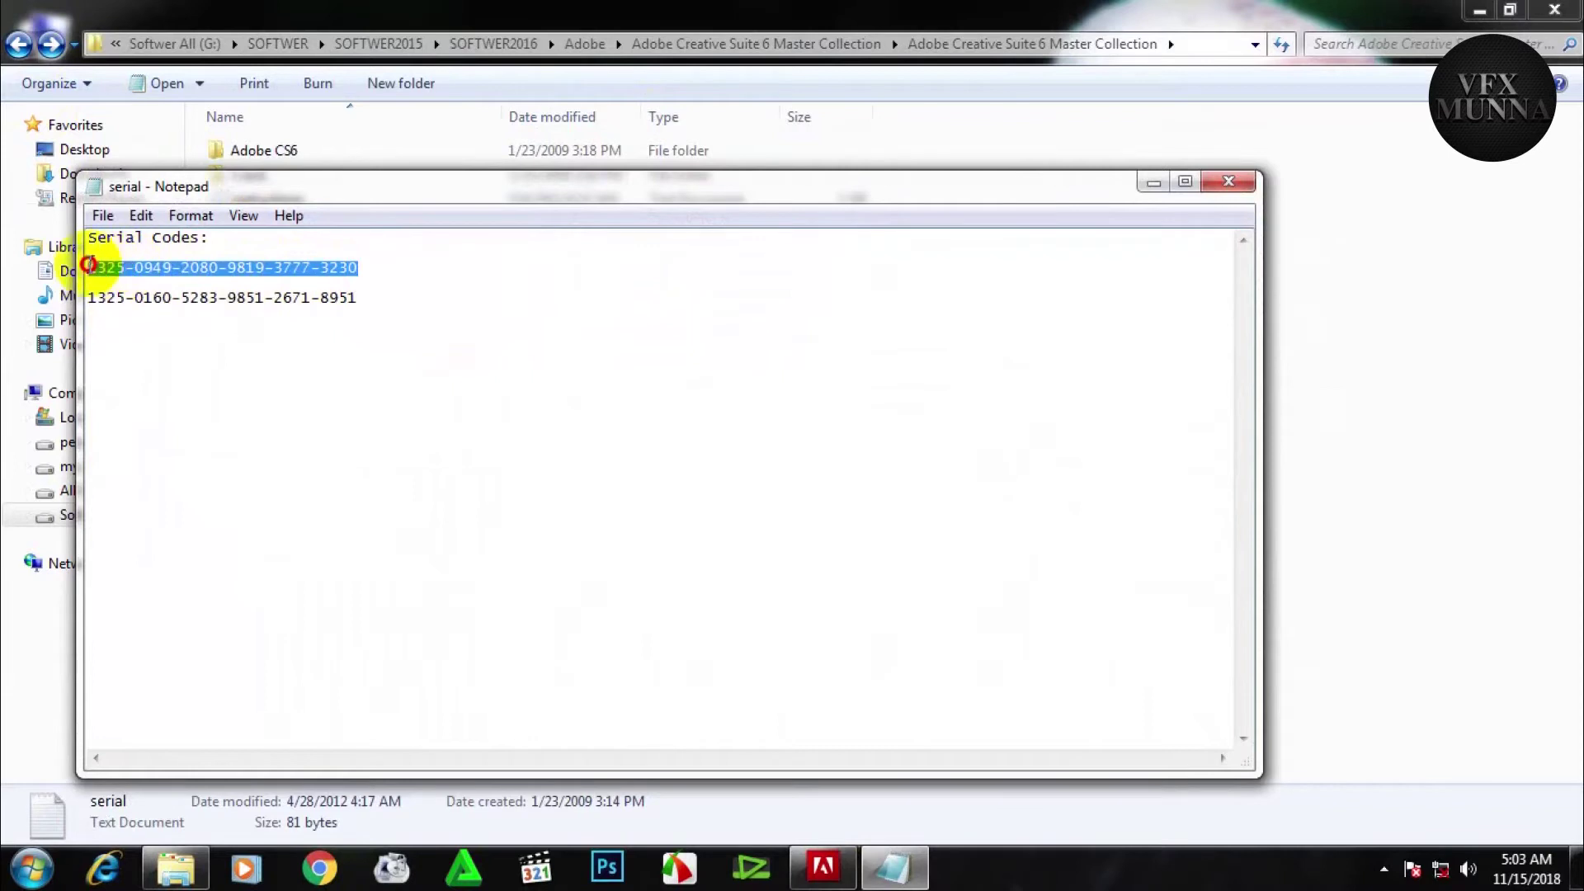
pyautogui.rightClick(130, 273)
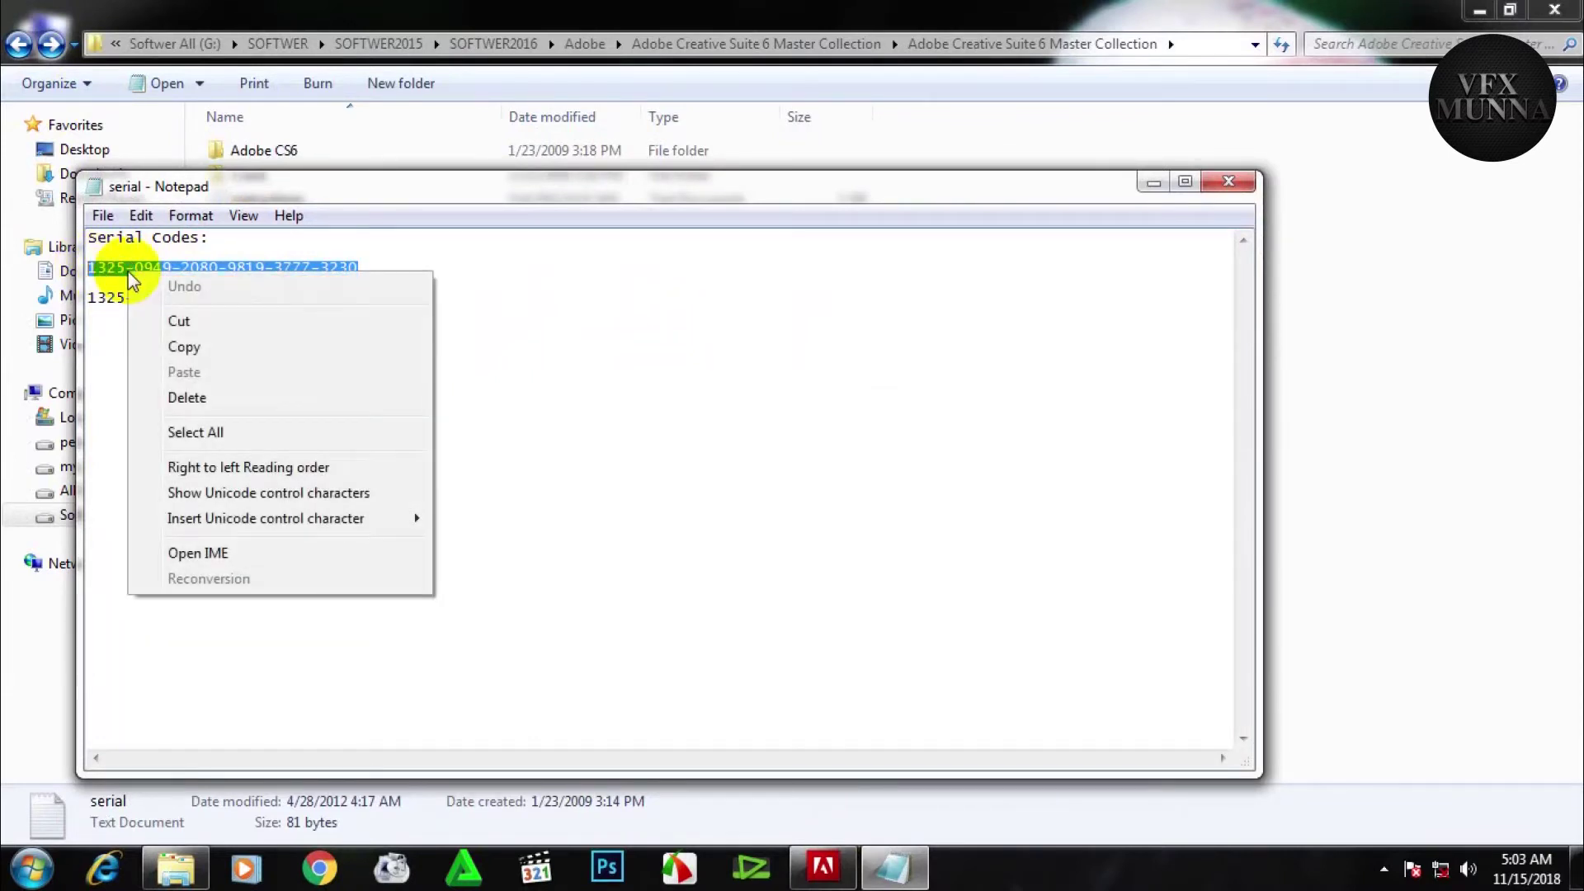
pyautogui.click(198, 347)
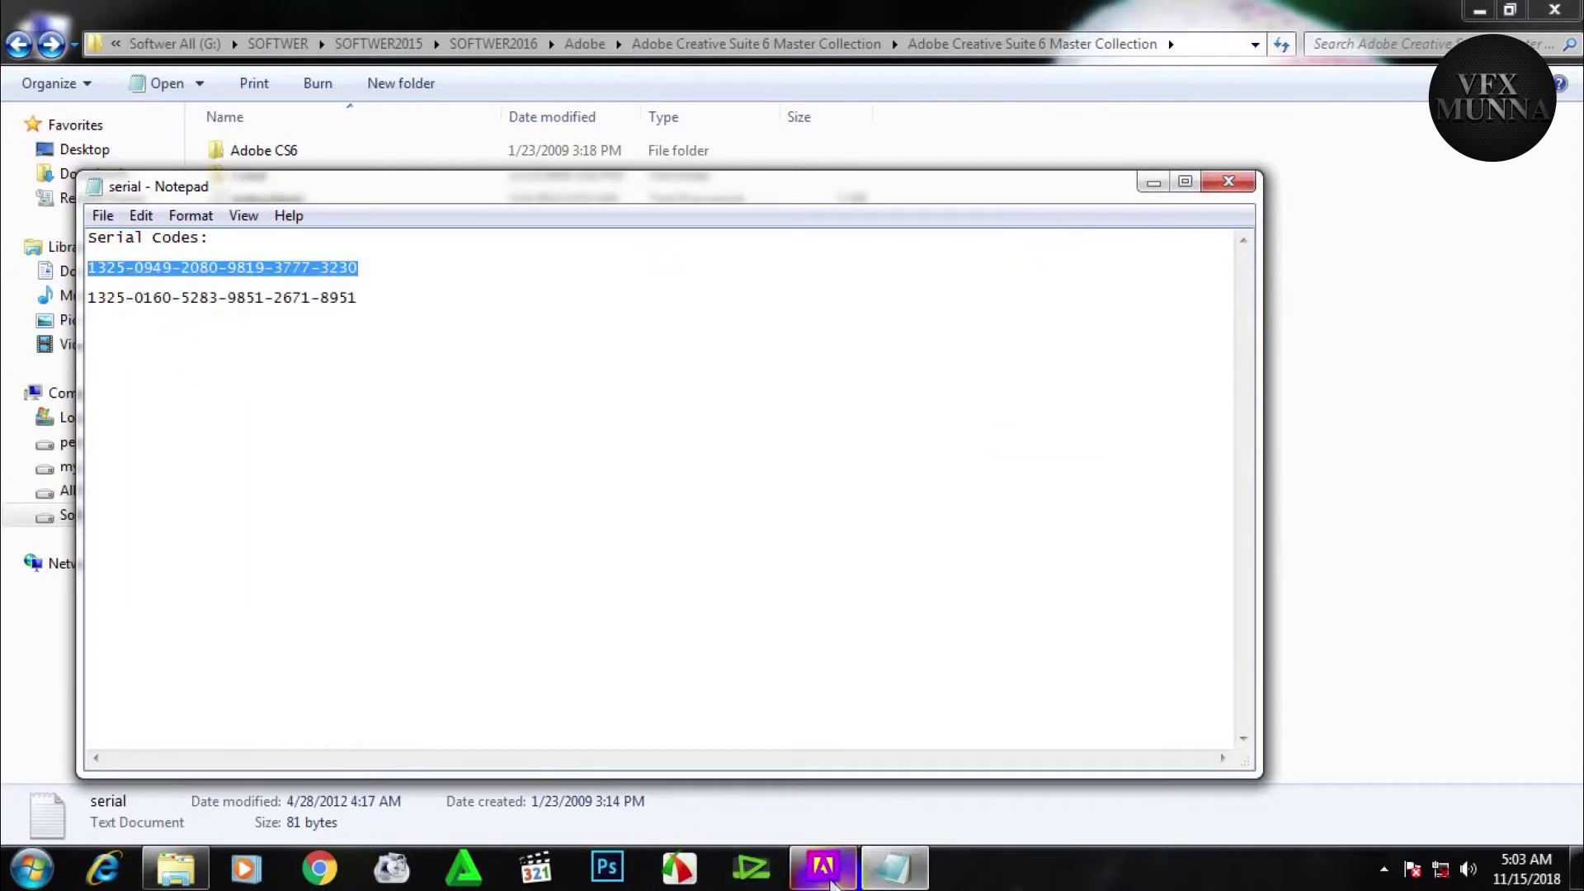
pyautogui.click(825, 871)
# - Paste the copied serial into the serial boxes, submit it, and choose Connect Later
pyautogui.click(691, 345)
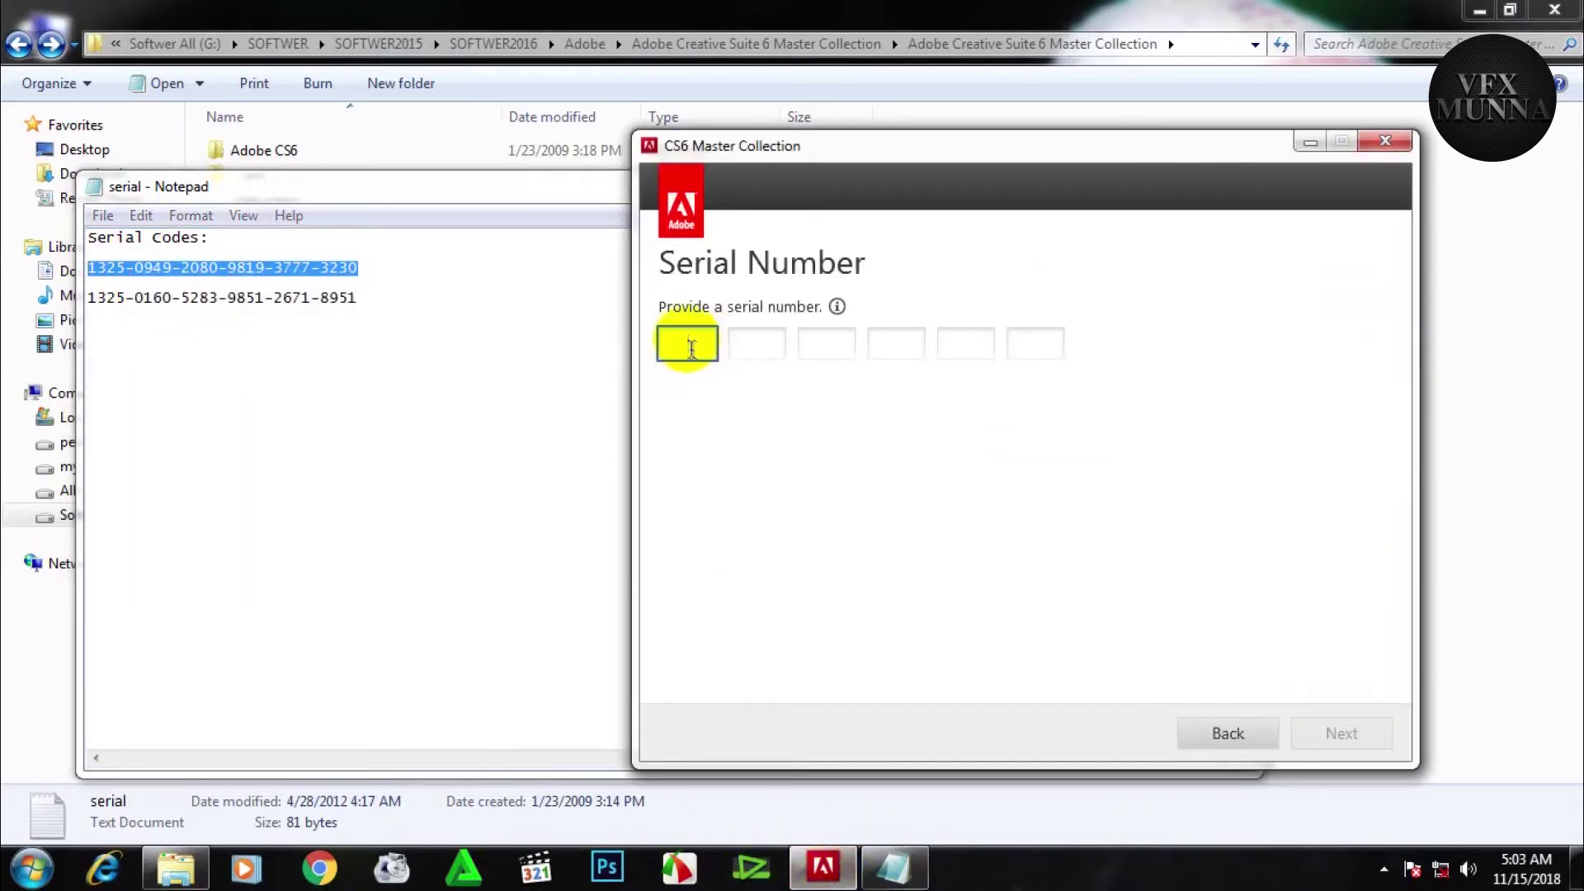
pyautogui.rightClick(689, 345)
pyautogui.click(742, 404)
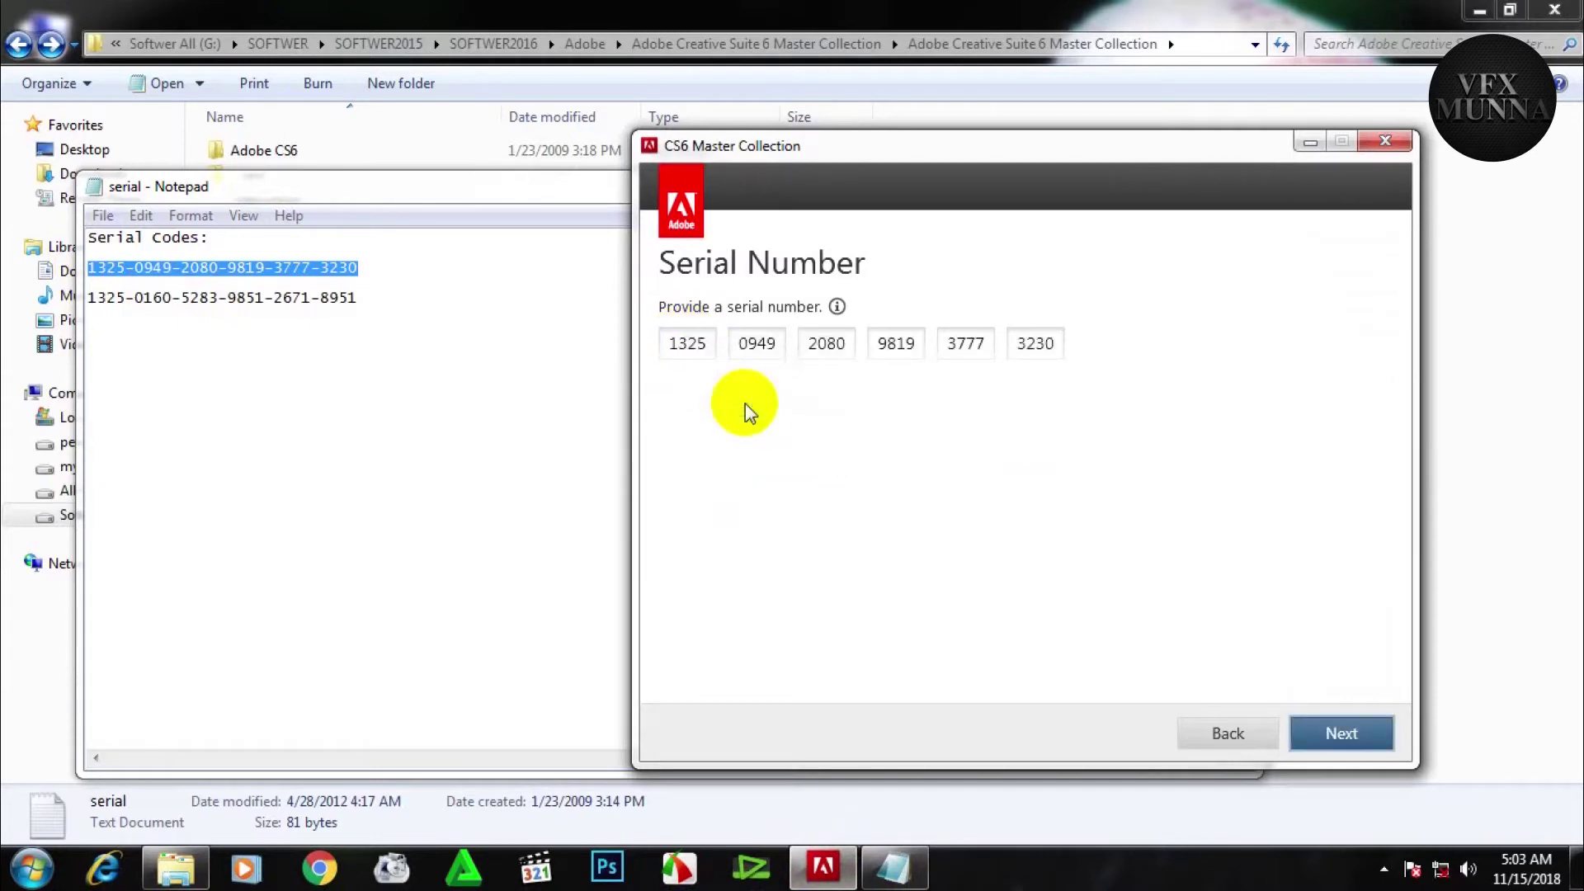
pyautogui.click(1345, 738)
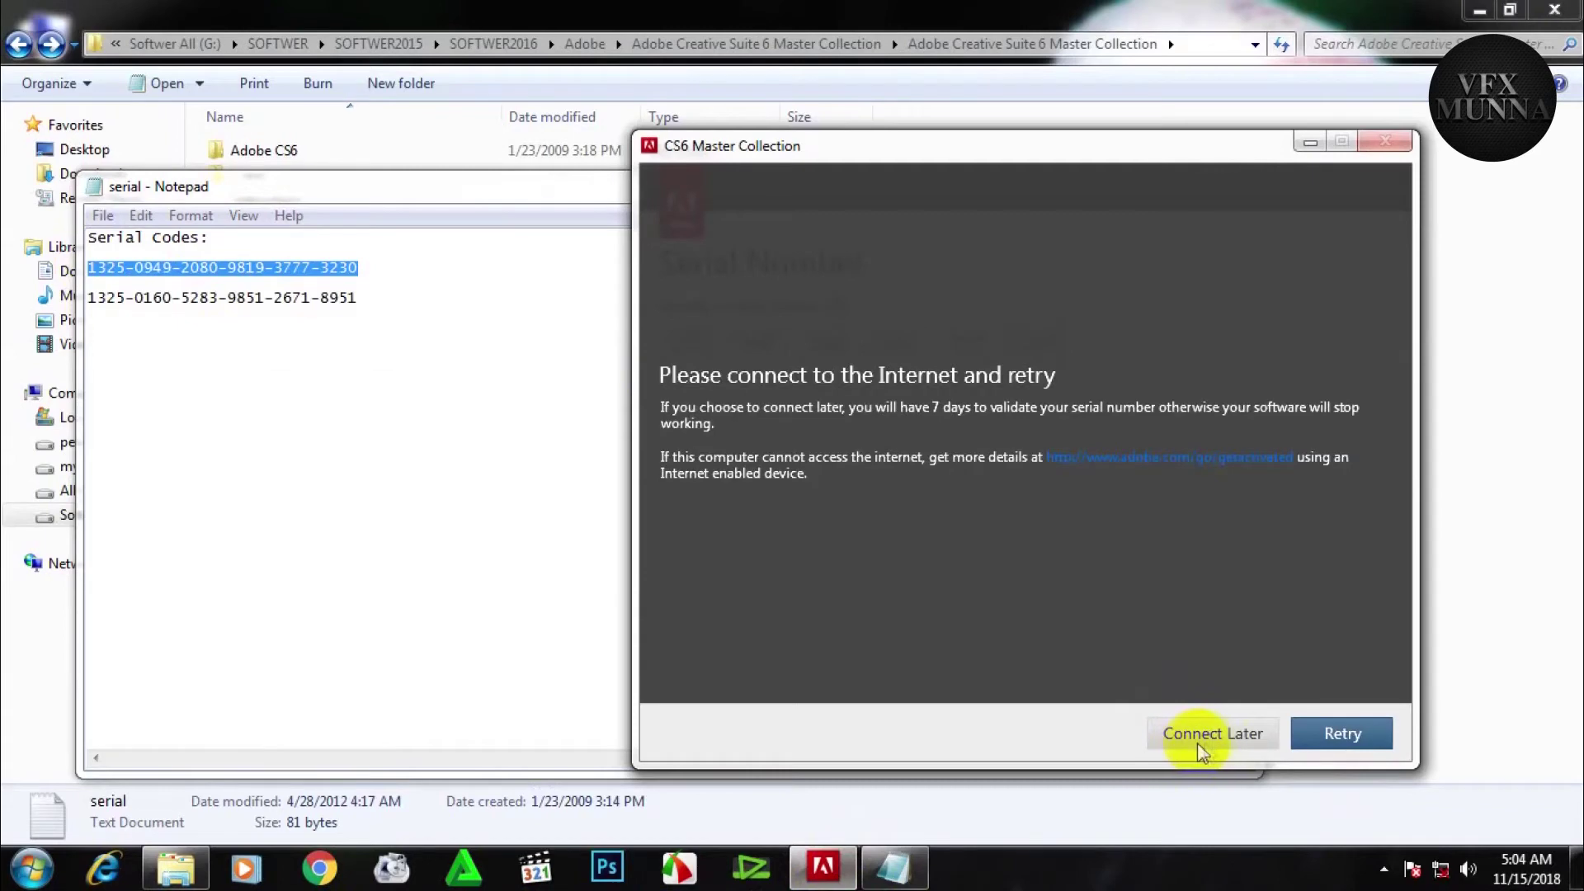
pyautogui.click(1224, 741)
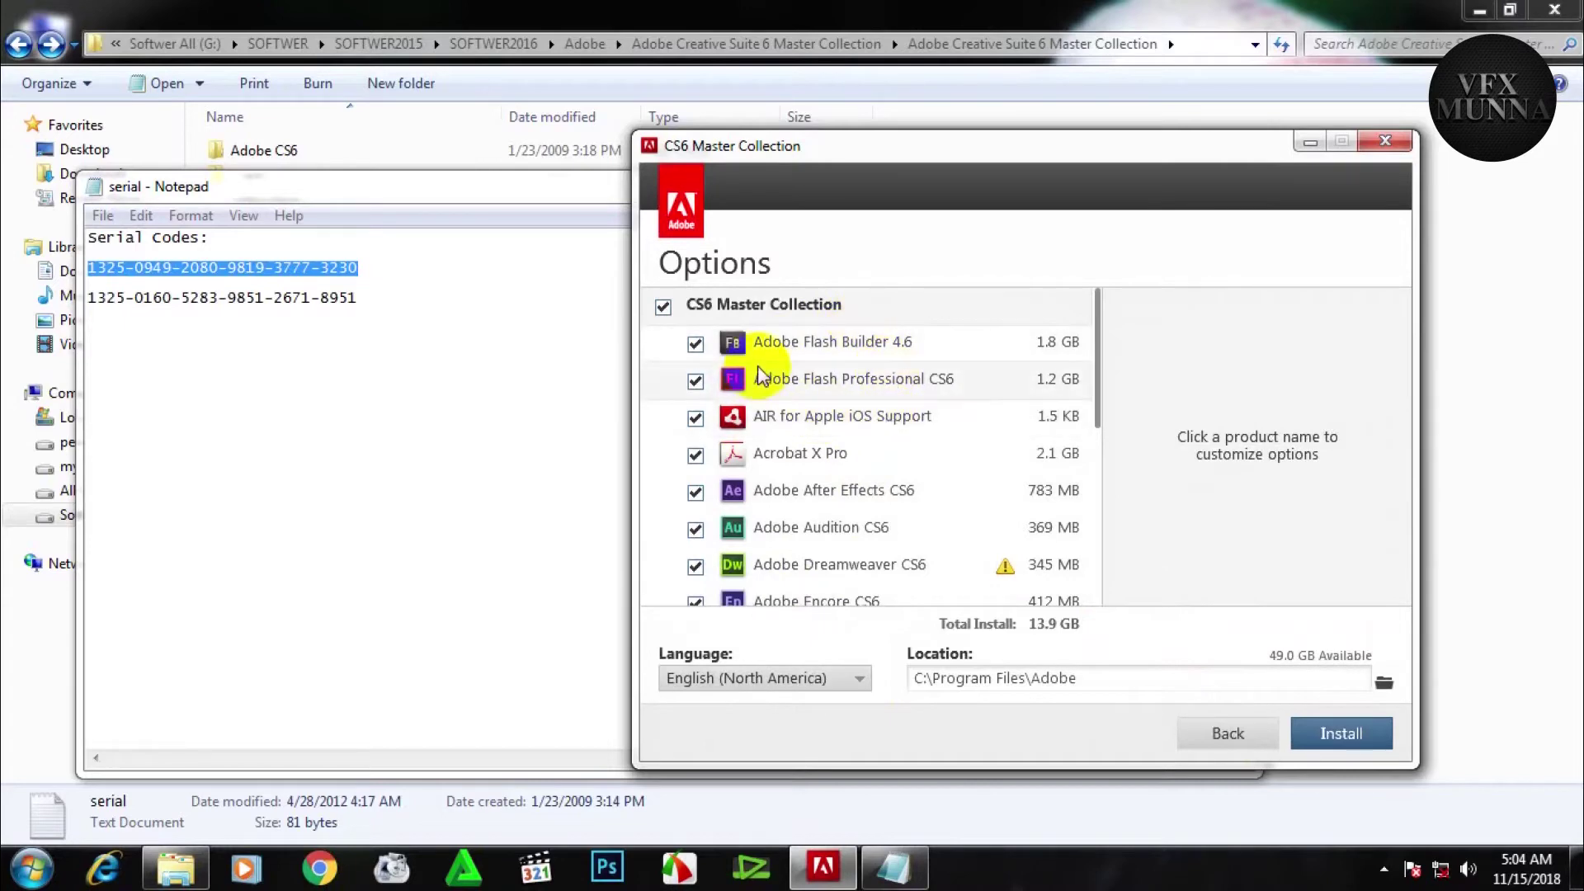
# - Set the installation language to English (International)
pyautogui.scroll(-5, 760, 375)
pyautogui.scroll(5, 760, 375)
pyautogui.scroll(-5, 756, 366)
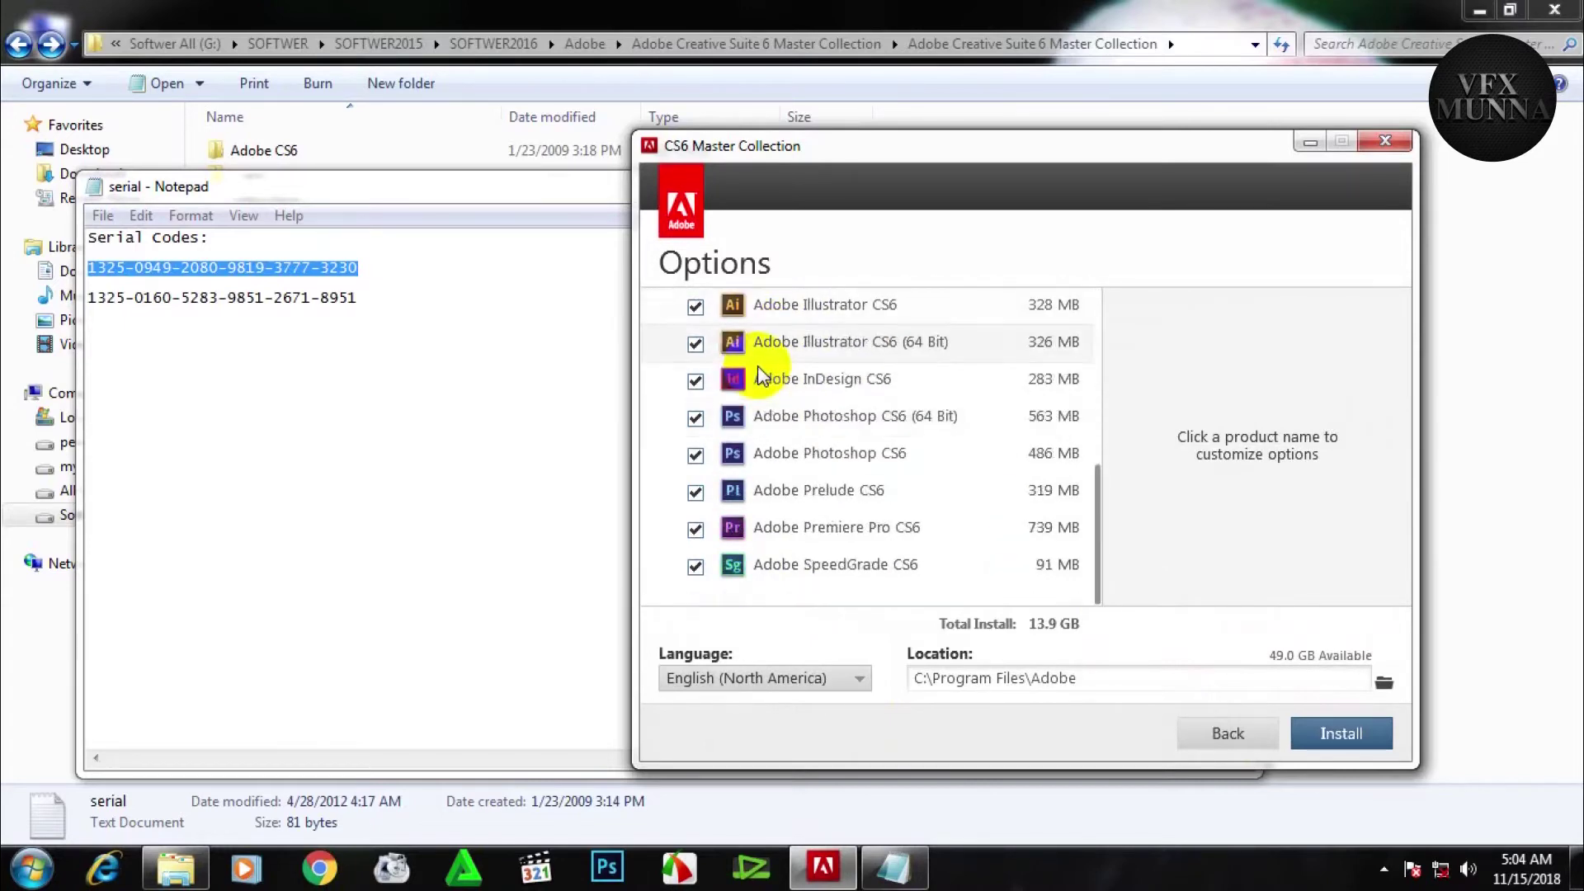
pyautogui.scroll(5, 775, 429)
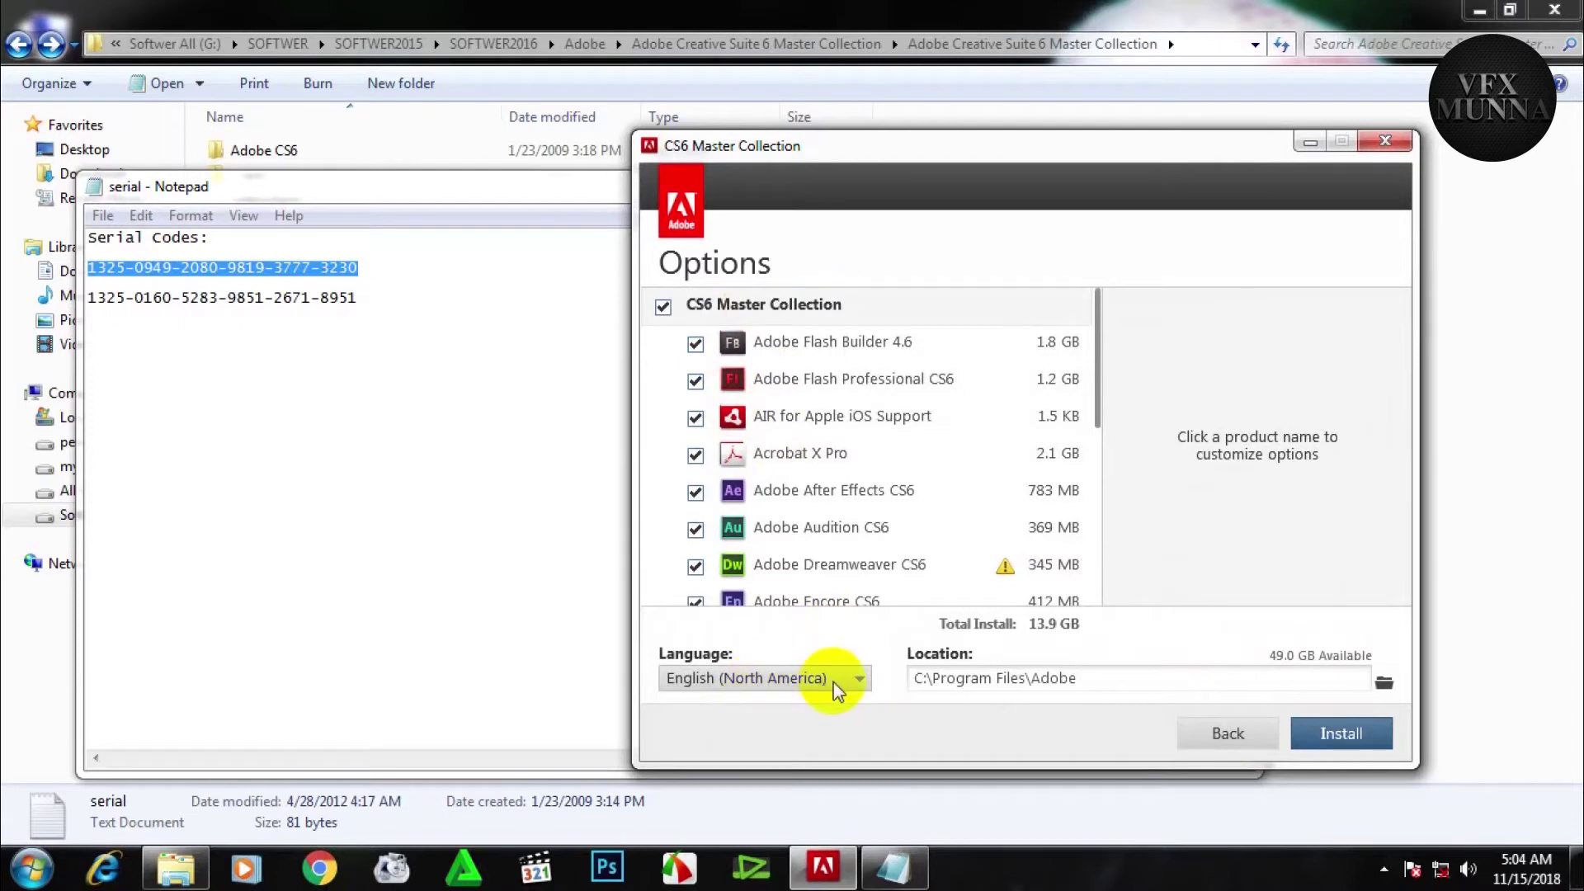
pyautogui.click(794, 688)
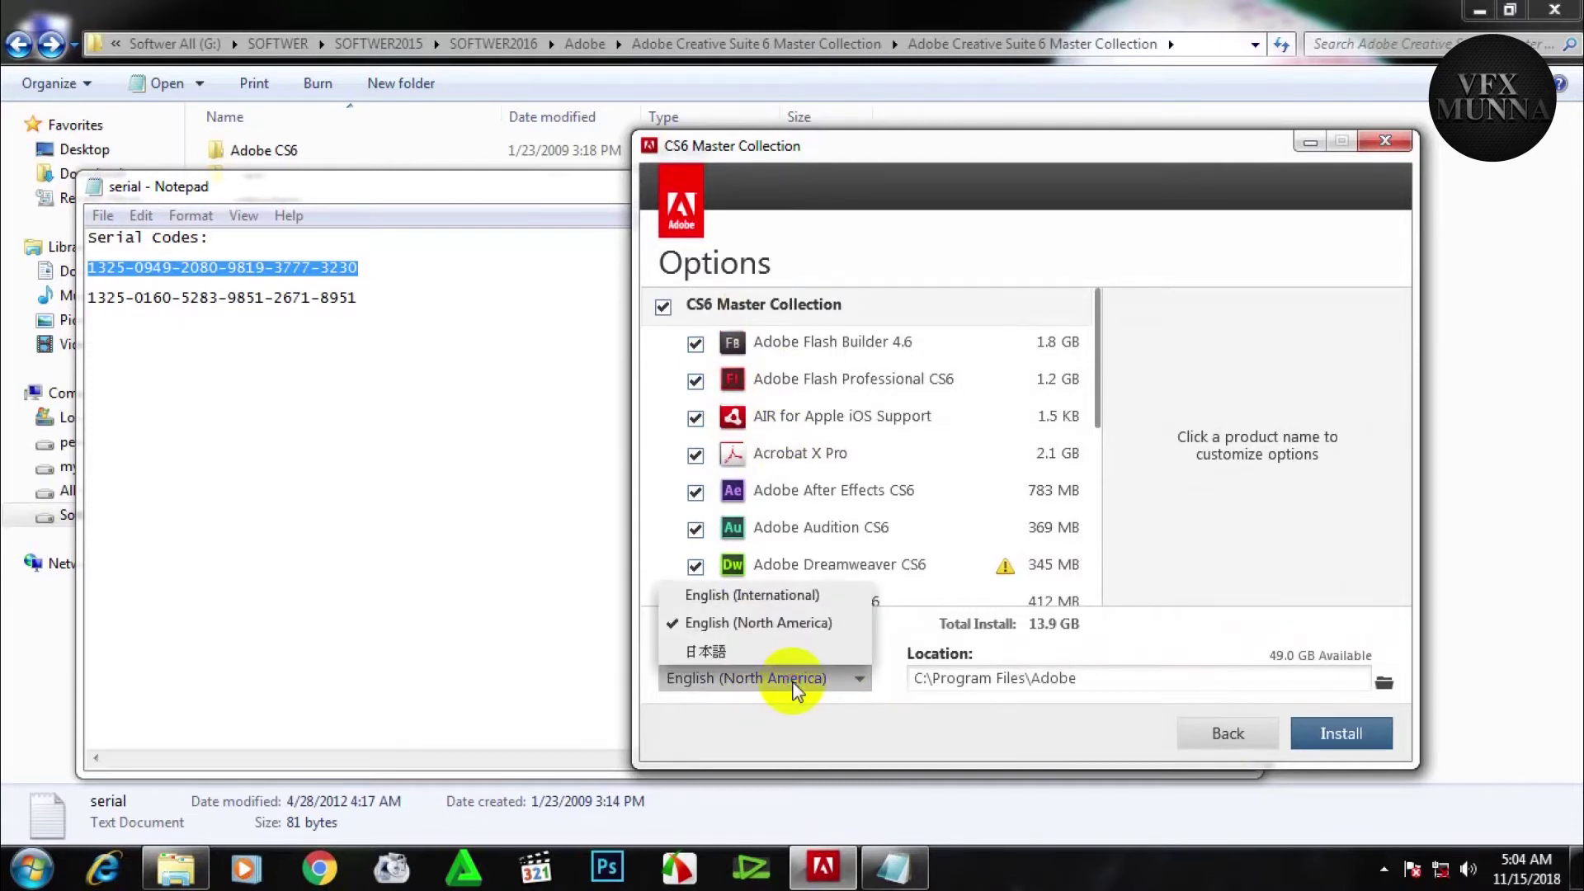
pyautogui.click(754, 594)
pyautogui.click(754, 675)
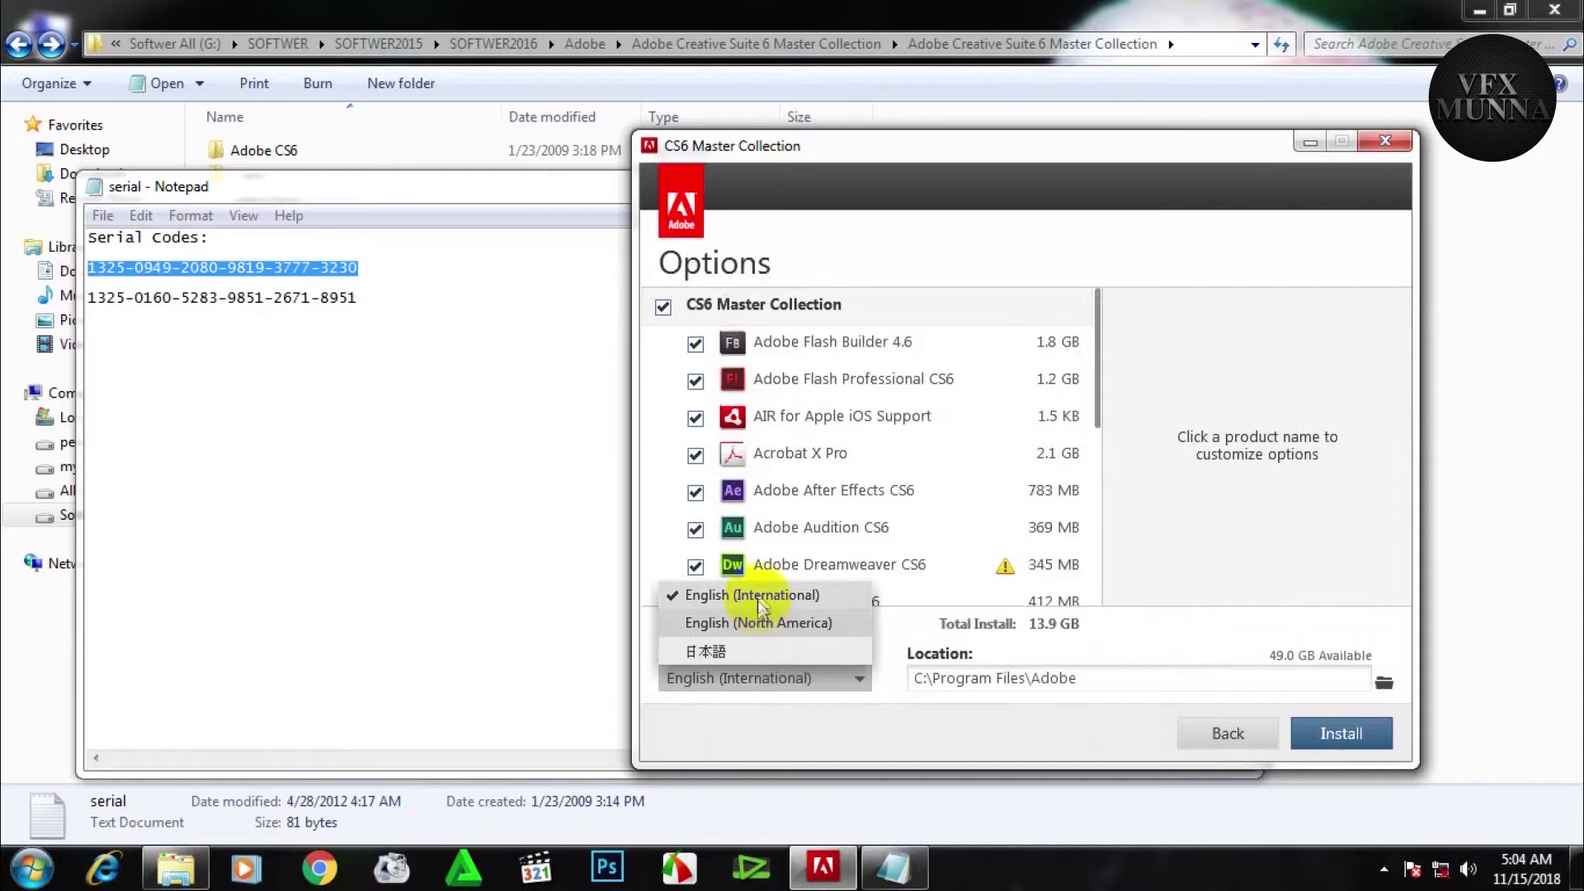
pyautogui.click(758, 598)
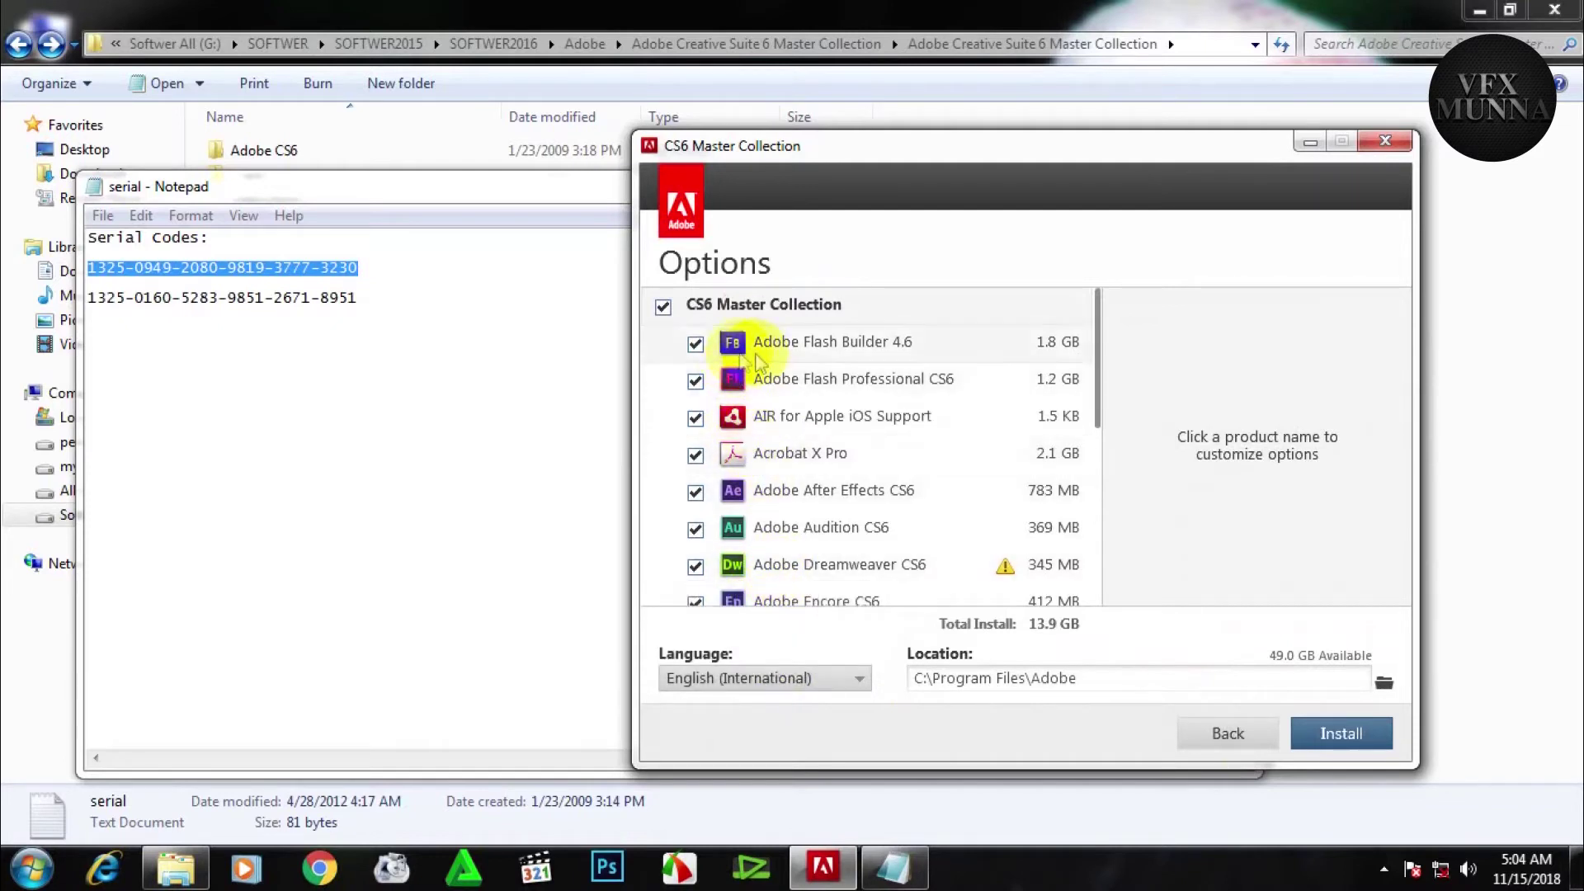
# - Deselect the whole Master Collection, select only After Effects CS6, and start installing
pyautogui.click(664, 308)
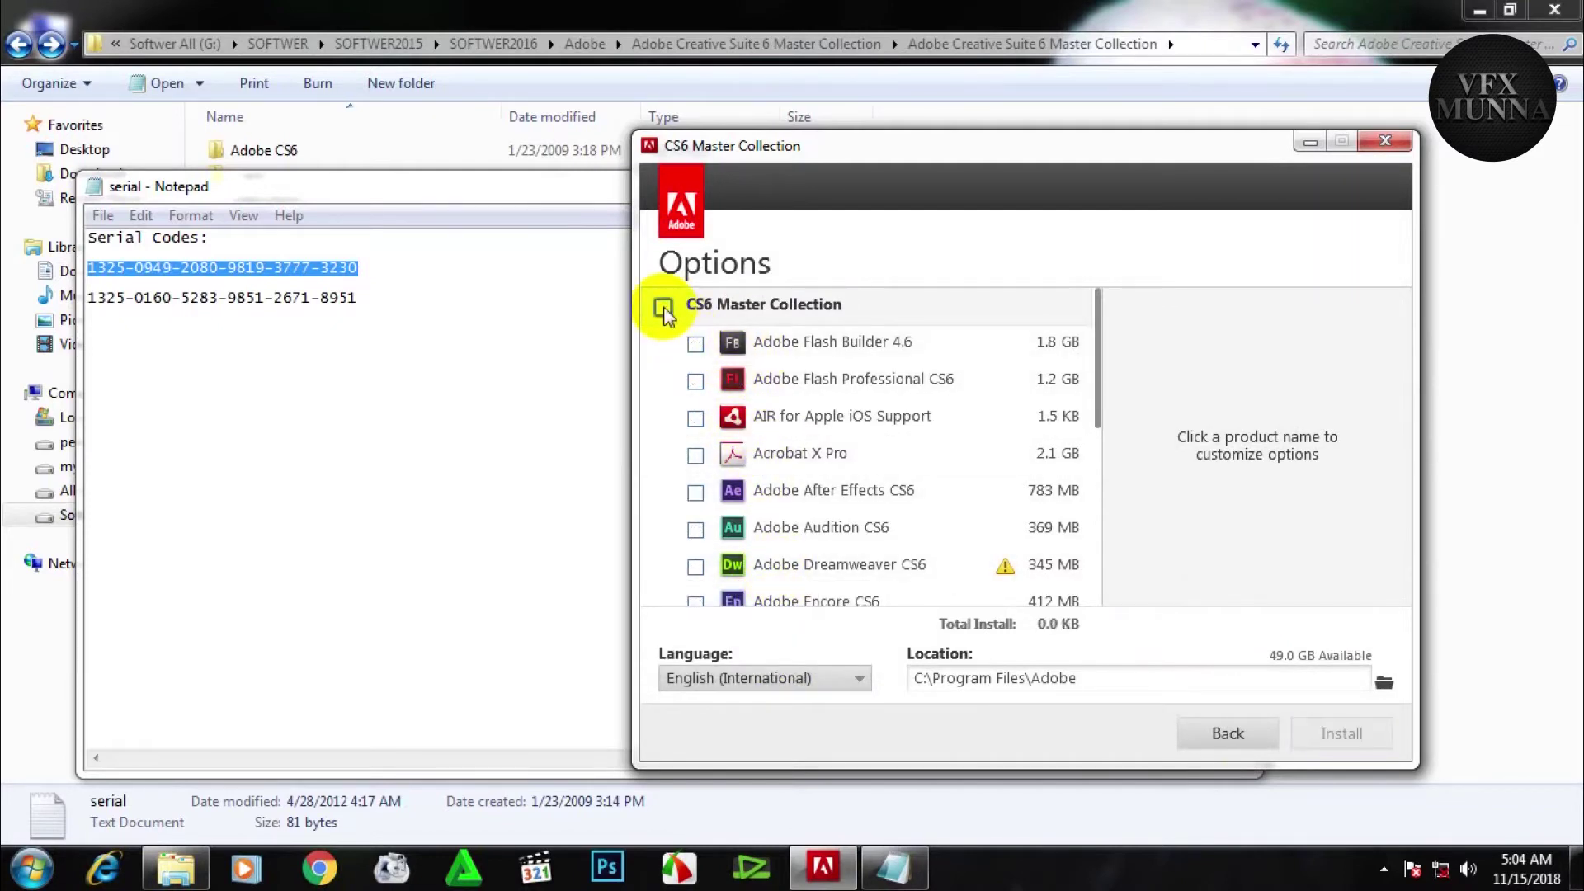
pyautogui.scroll(-5, 734, 390)
pyautogui.scroll(5, 733, 388)
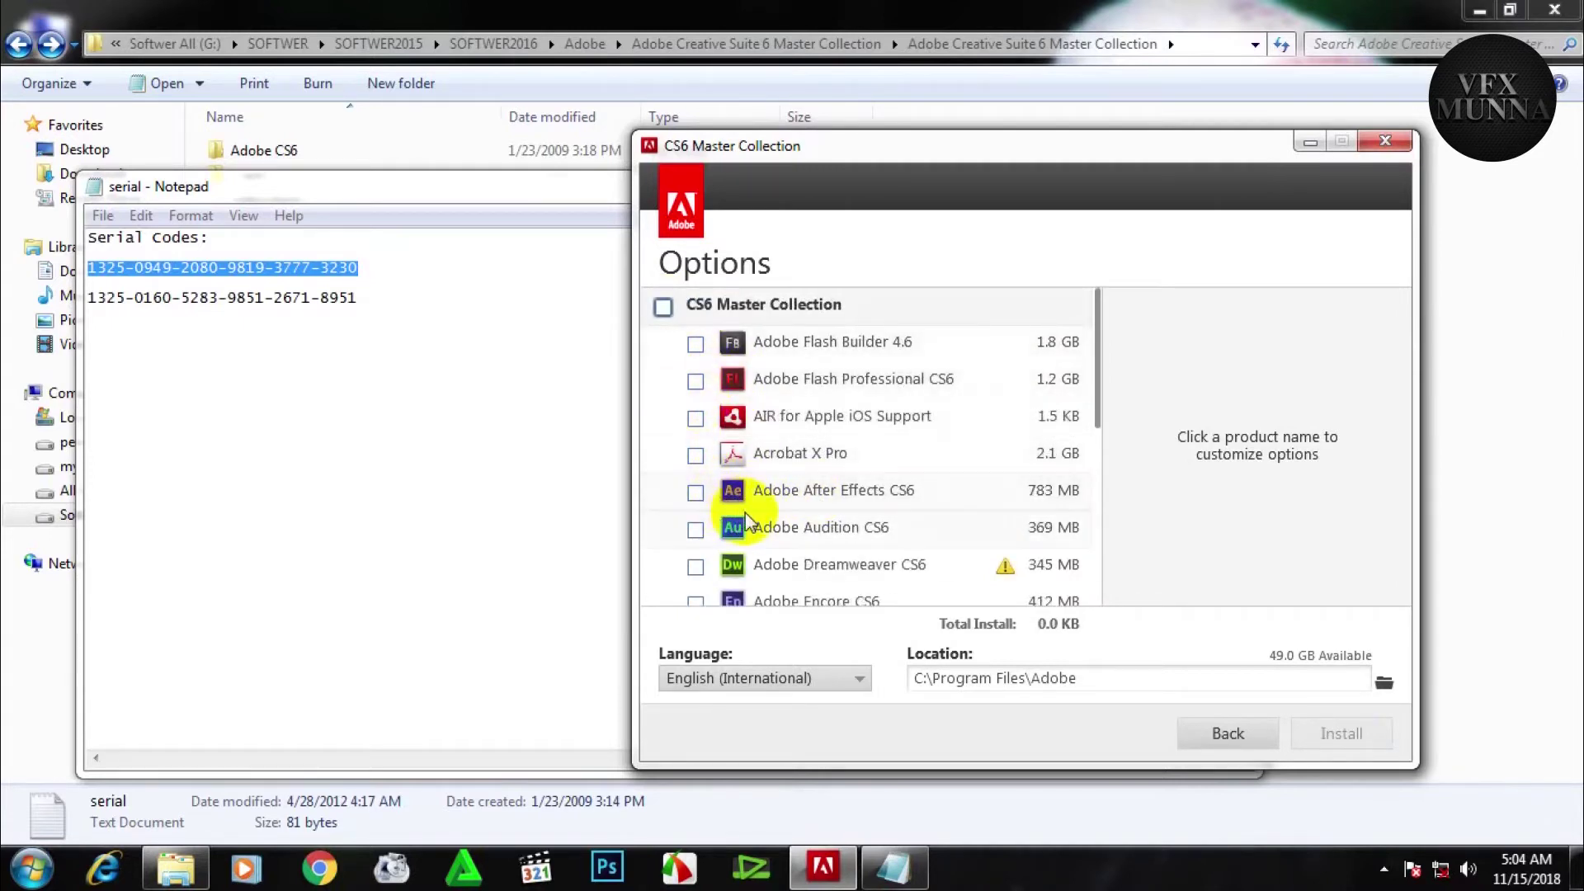
pyautogui.click(696, 492)
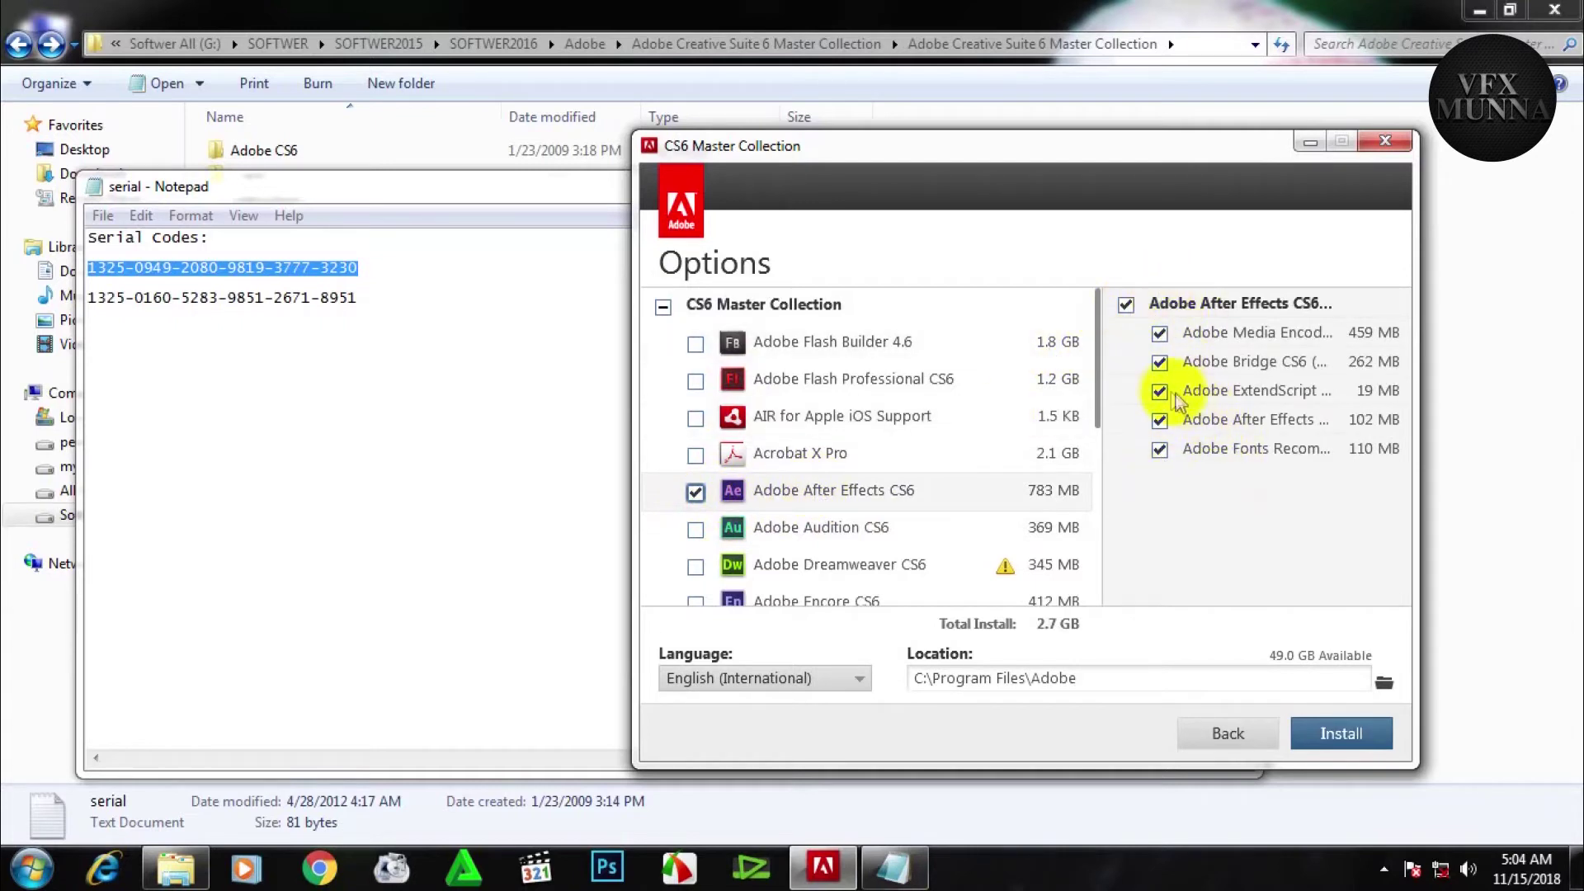
pyautogui.scroll(-5, 928, 569)
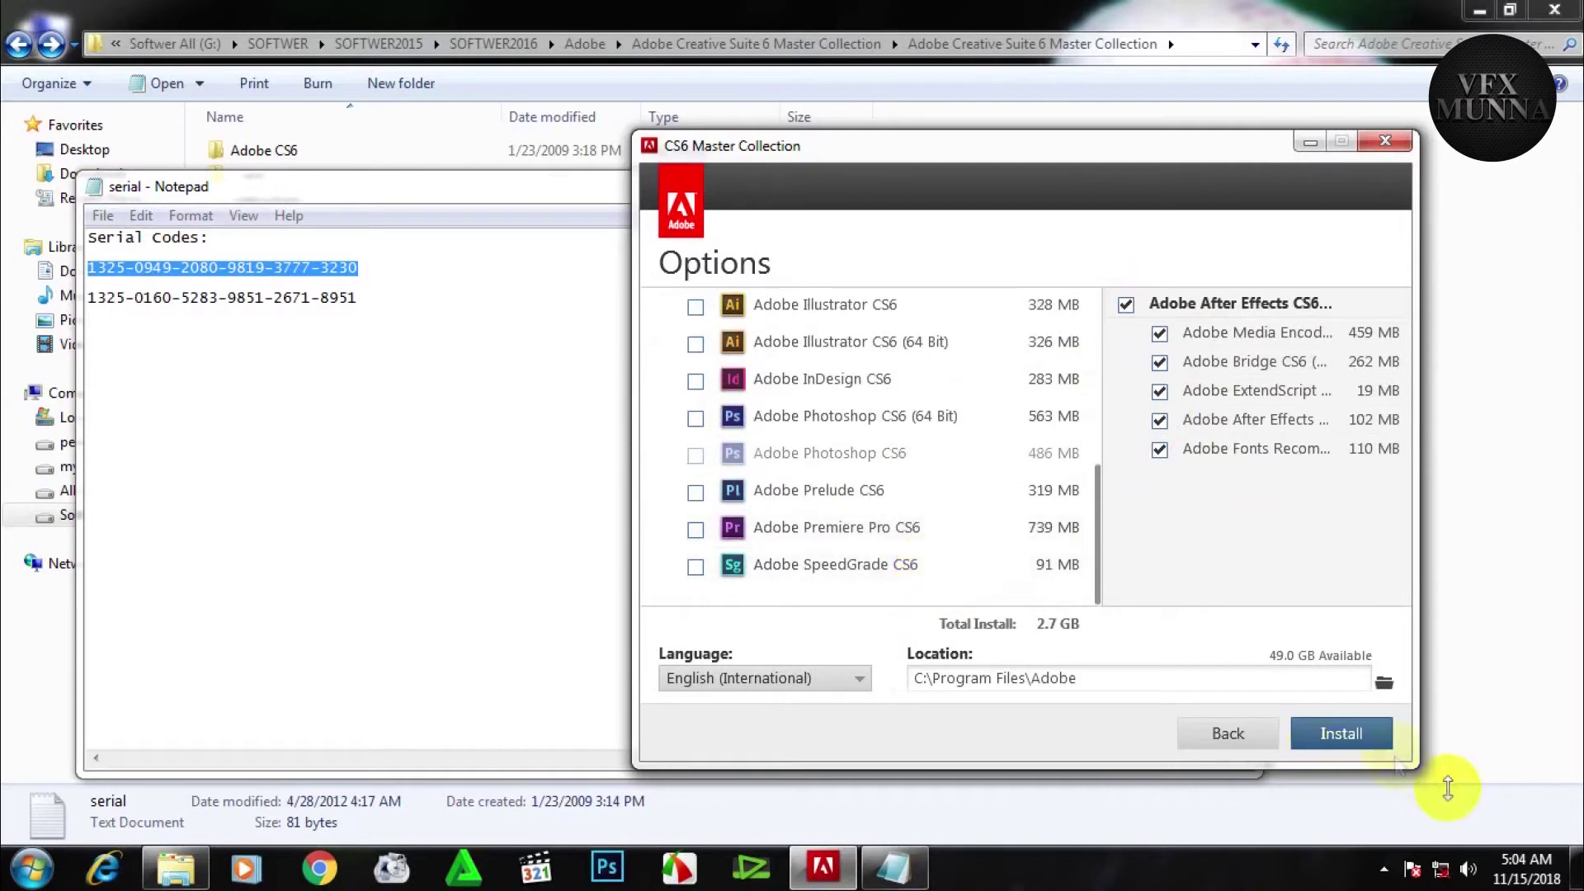
pyautogui.click(1345, 736)
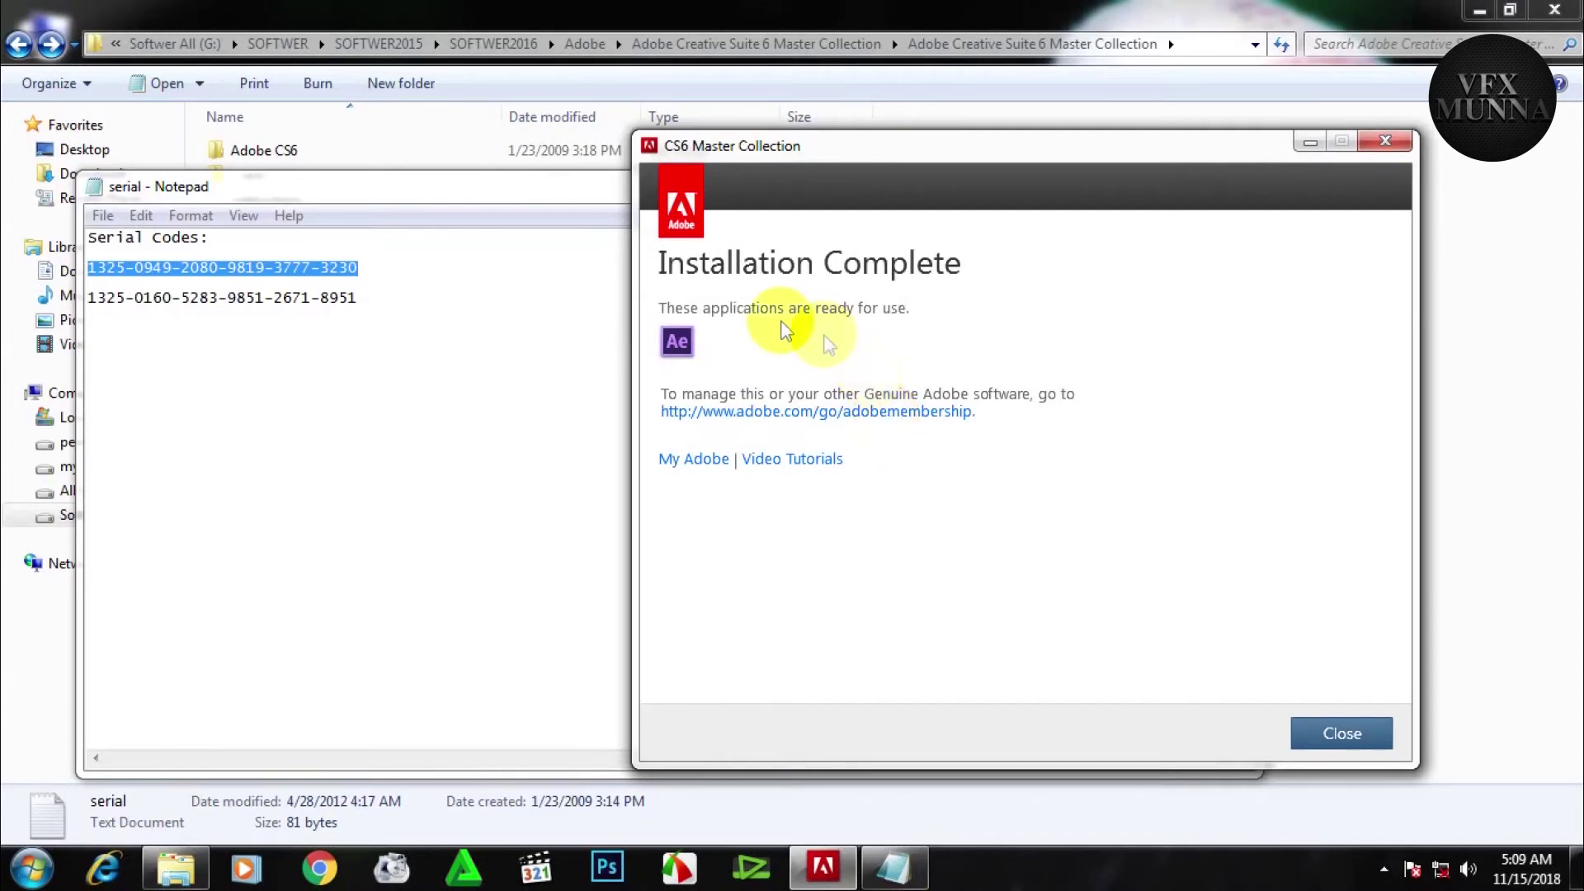
# - Close the installer from the Installation Complete screen
pyautogui.click(1342, 734)
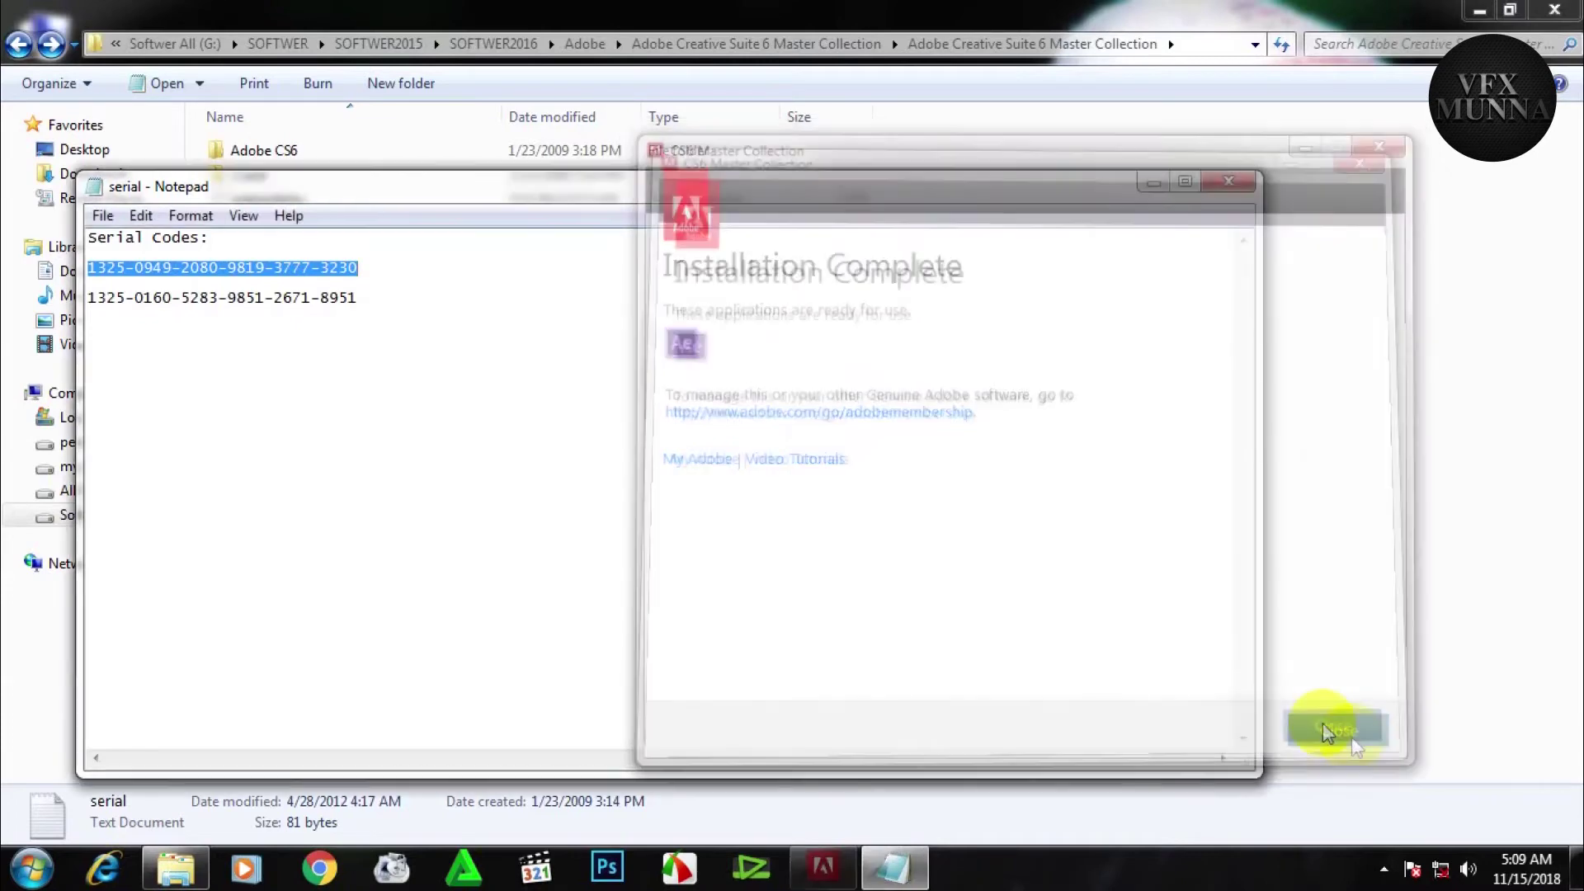
# - Close the serial note, open the Crack folder, and restore its window to a smaller size
pyautogui.click(1229, 181)
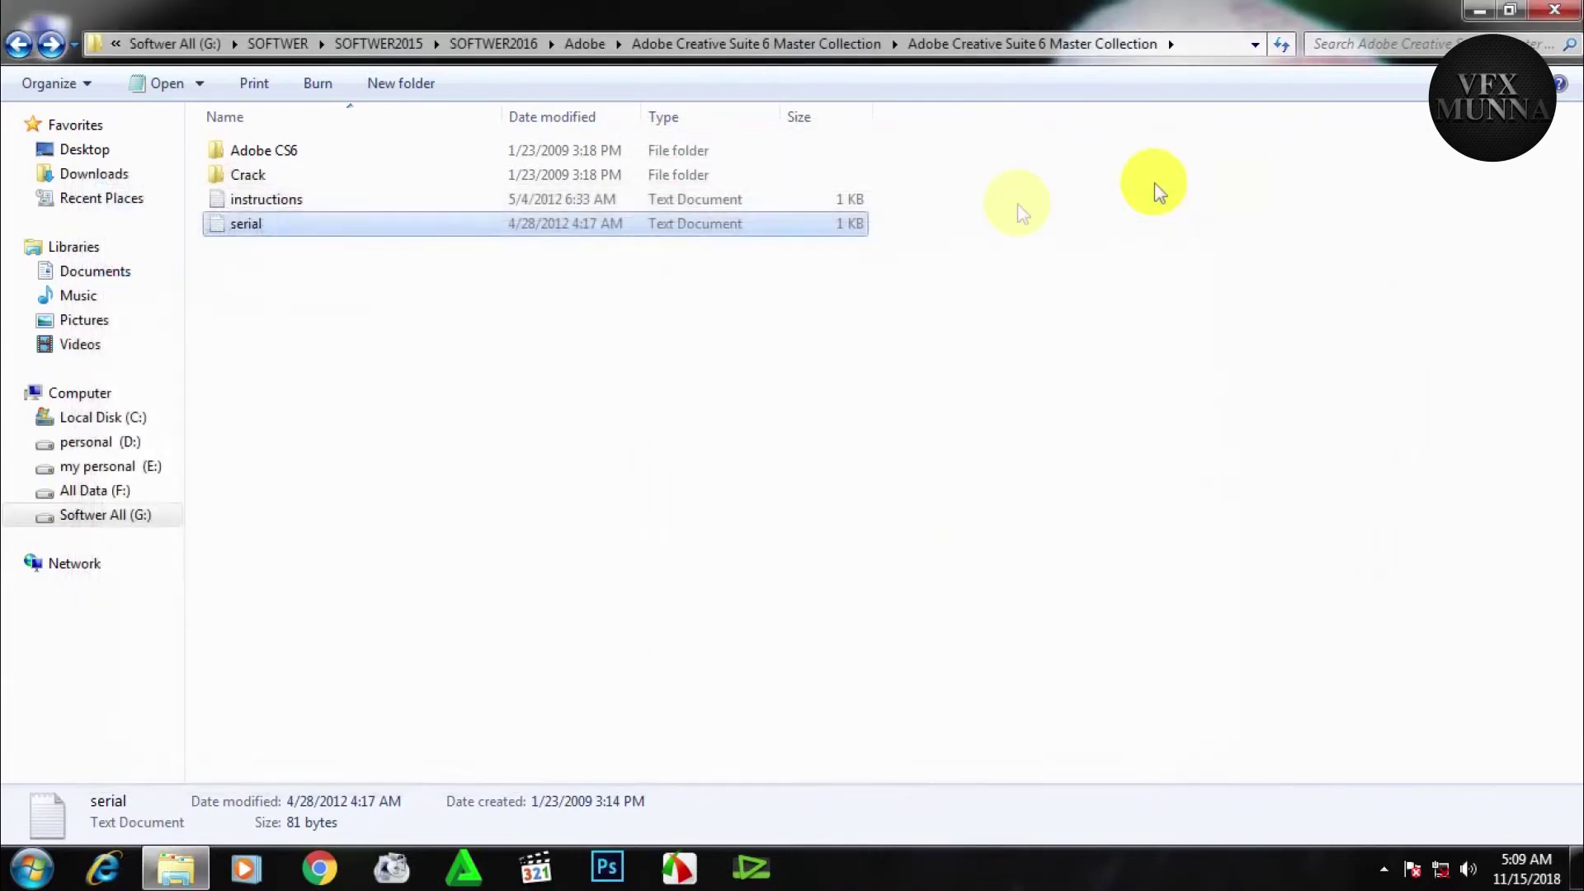
pyautogui.doubleClick(256, 174)
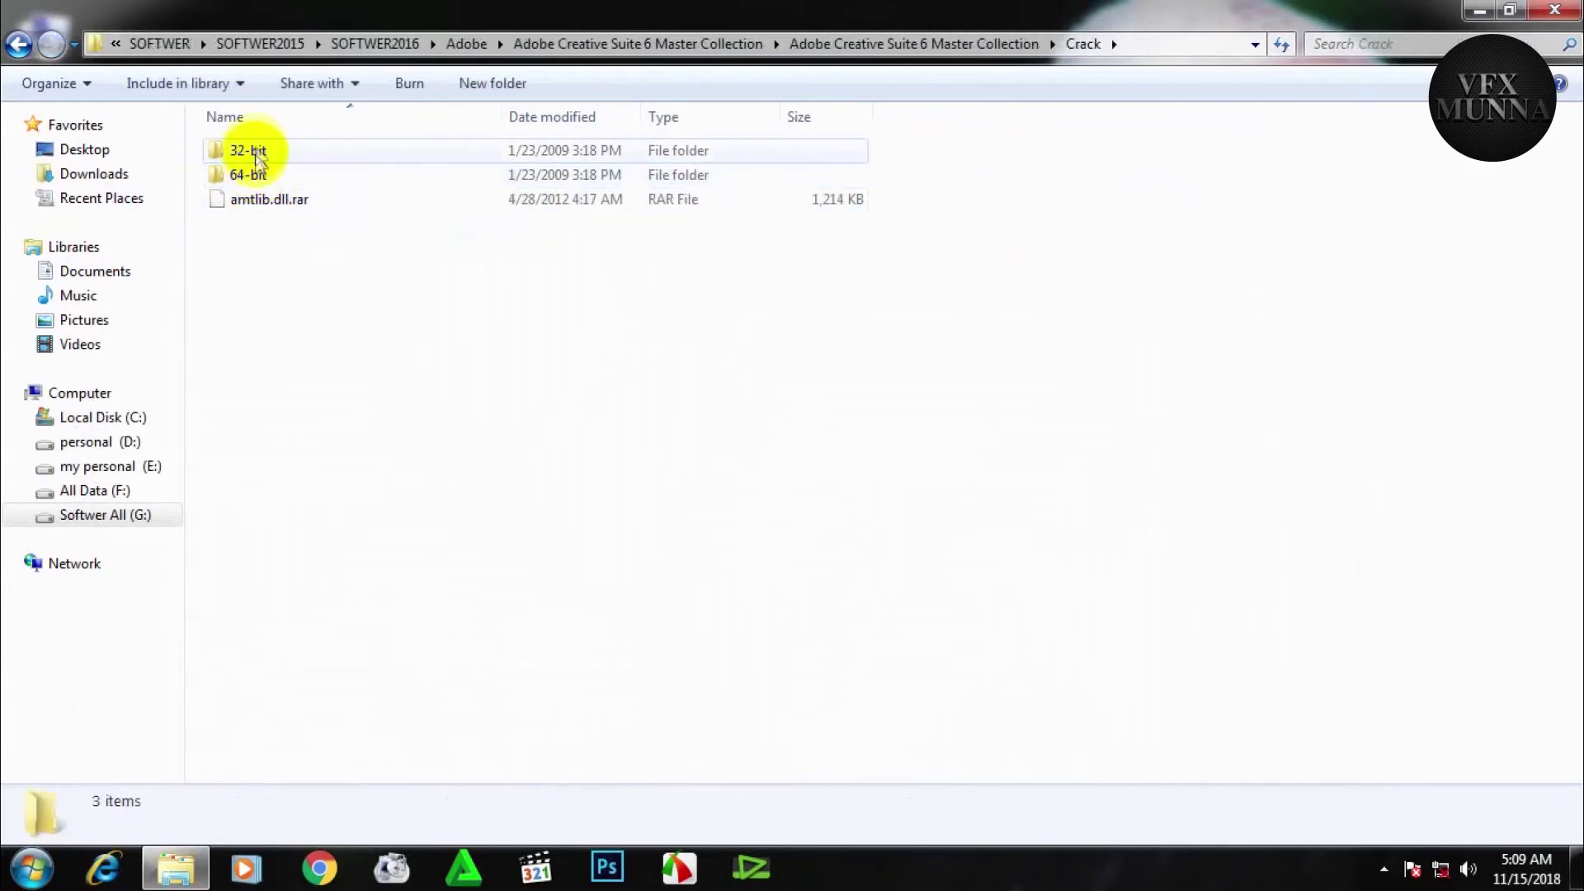
pyautogui.click(1509, 10)
pyautogui.moveTo(636, 54); pyautogui.dragTo(1039, 47)
# - Refresh the desktop, then open the Adobe After Effects CS6 shortcut's menu under All Programs > Adobe Master Collection CS6
pyautogui.rightClick(338, 149)
pyautogui.rightClick(301, 128)
pyautogui.rightClick(277, 111)
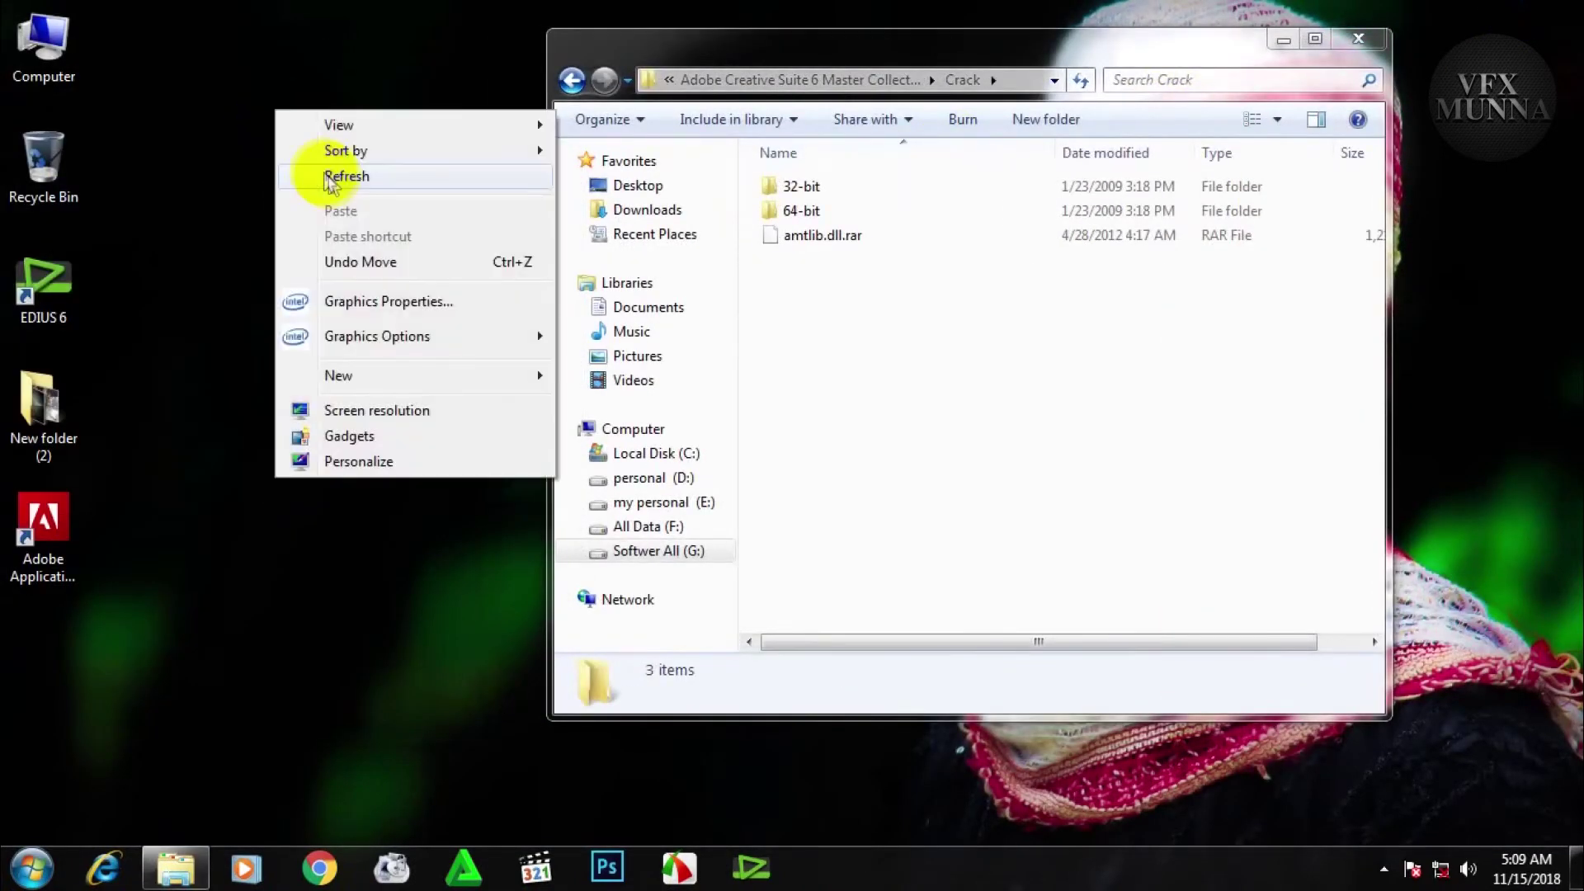
pyautogui.click(339, 176)
pyautogui.click(31, 868)
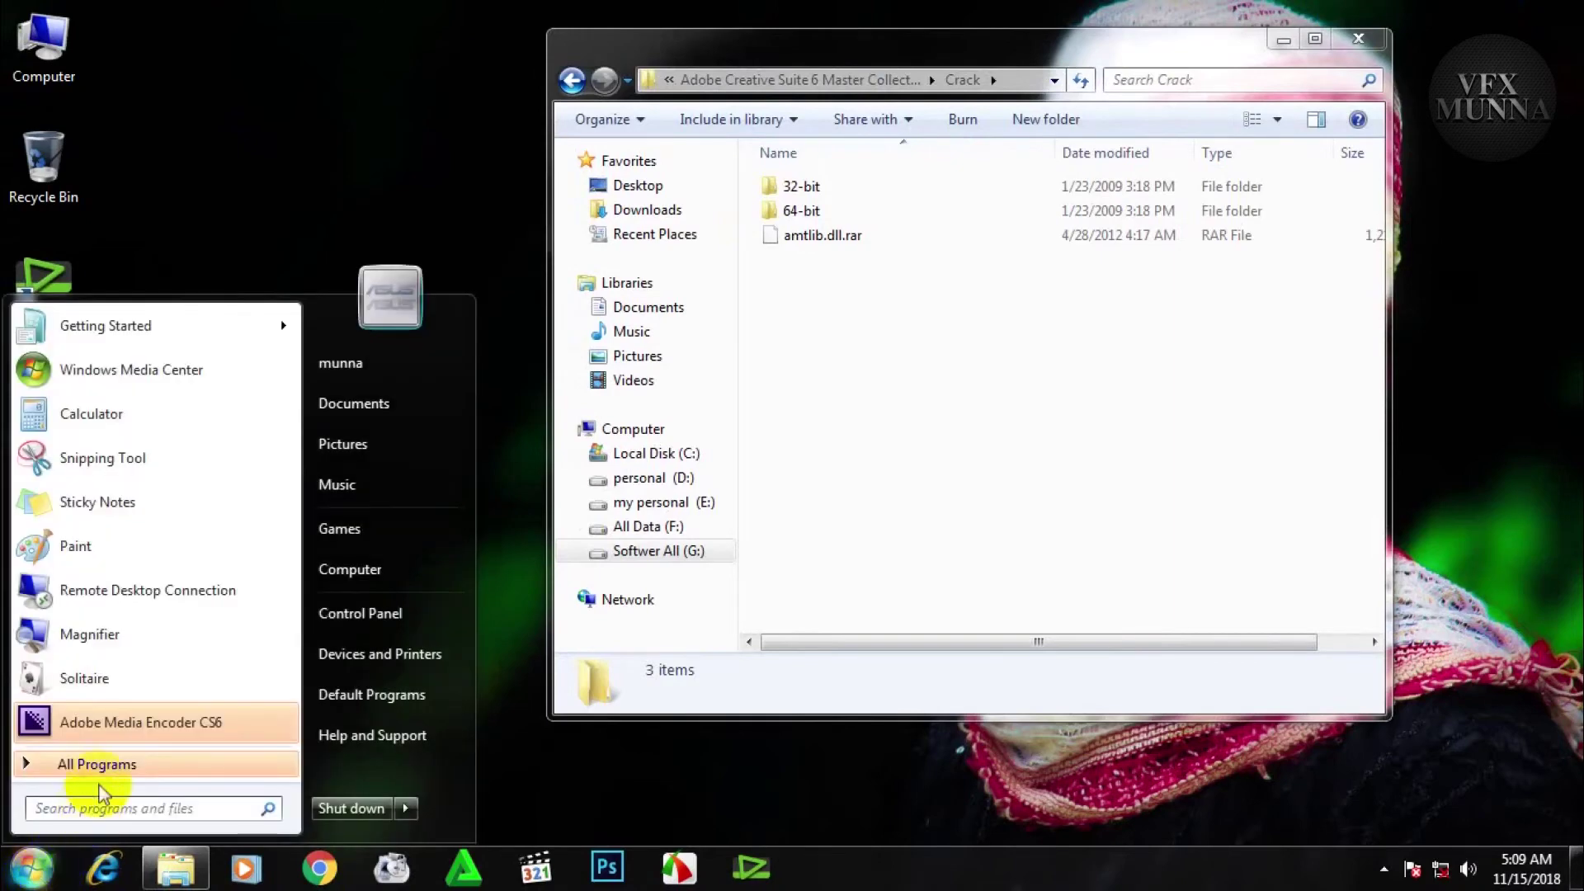
pyautogui.rightClick(260, 173)
pyautogui.click(329, 229)
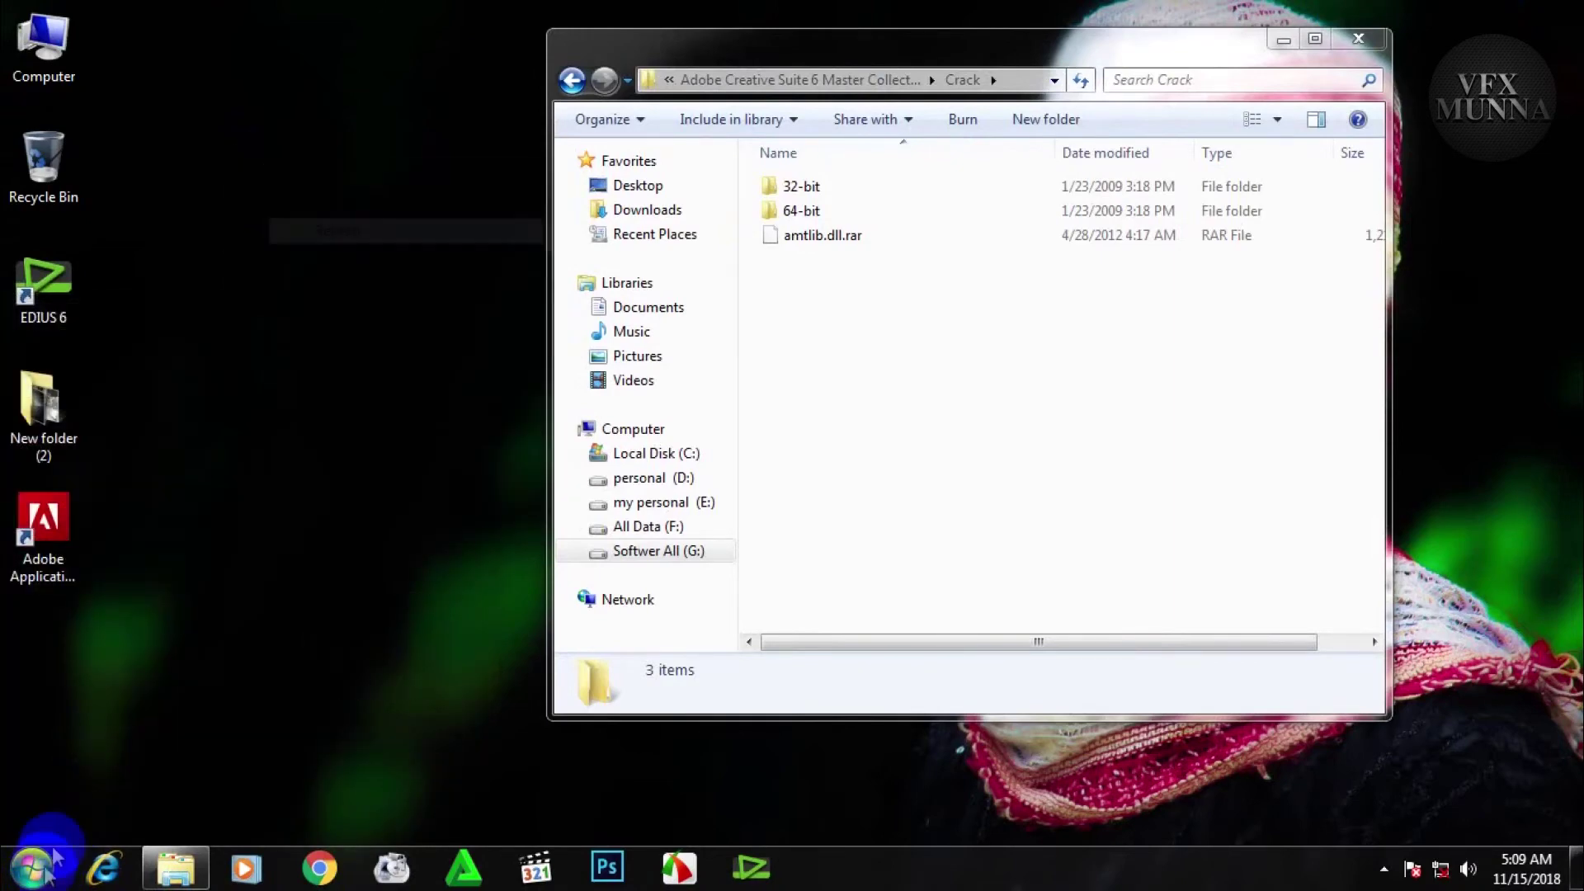
pyautogui.click(33, 868)
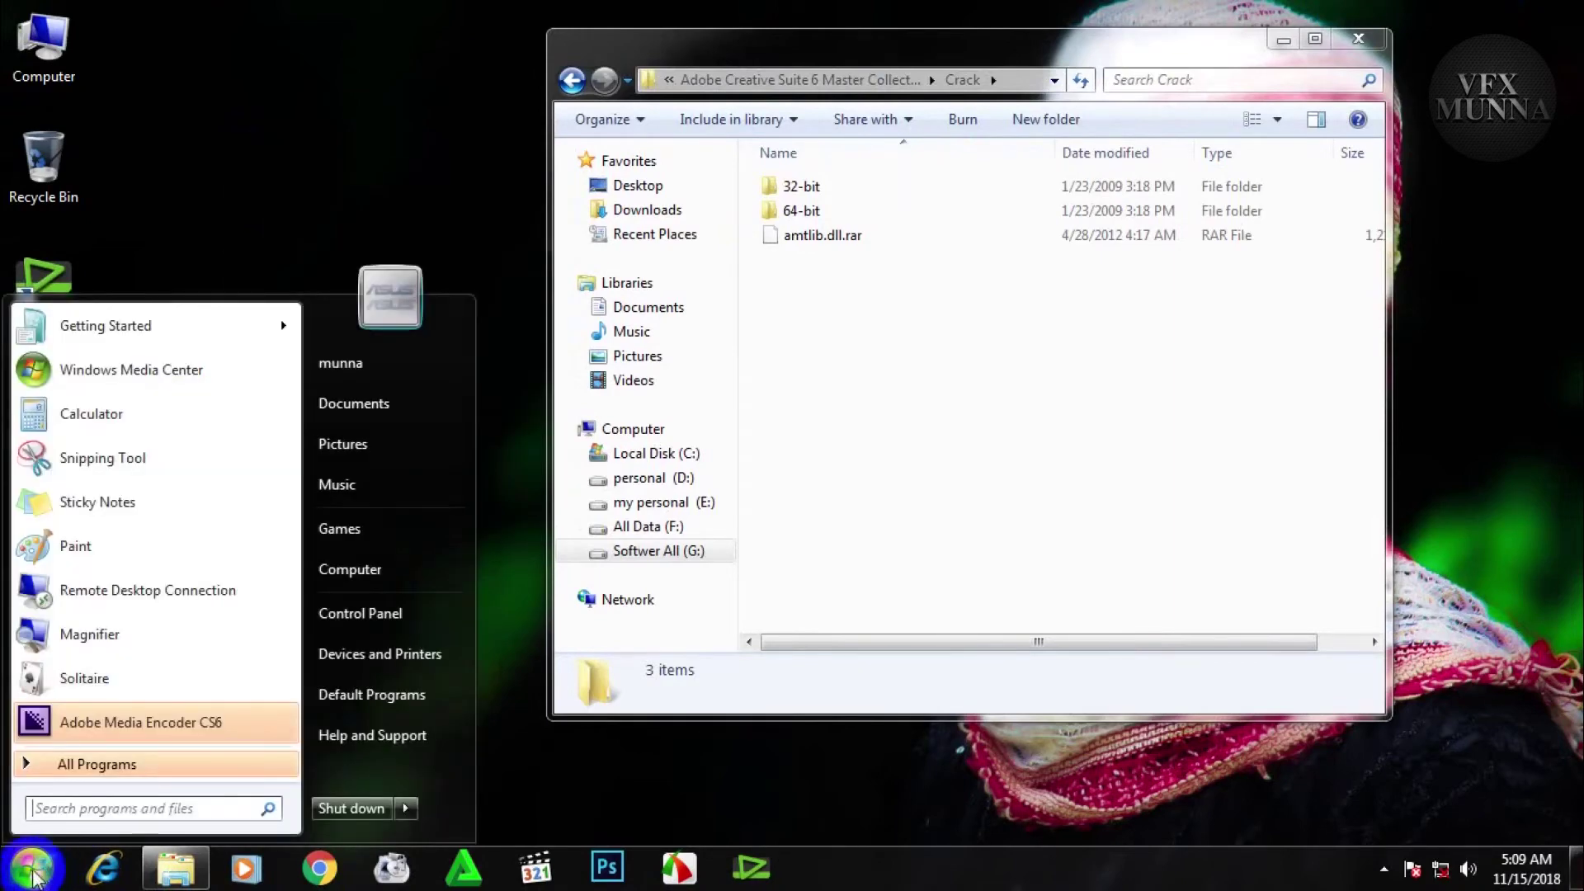
pyautogui.click(28, 766)
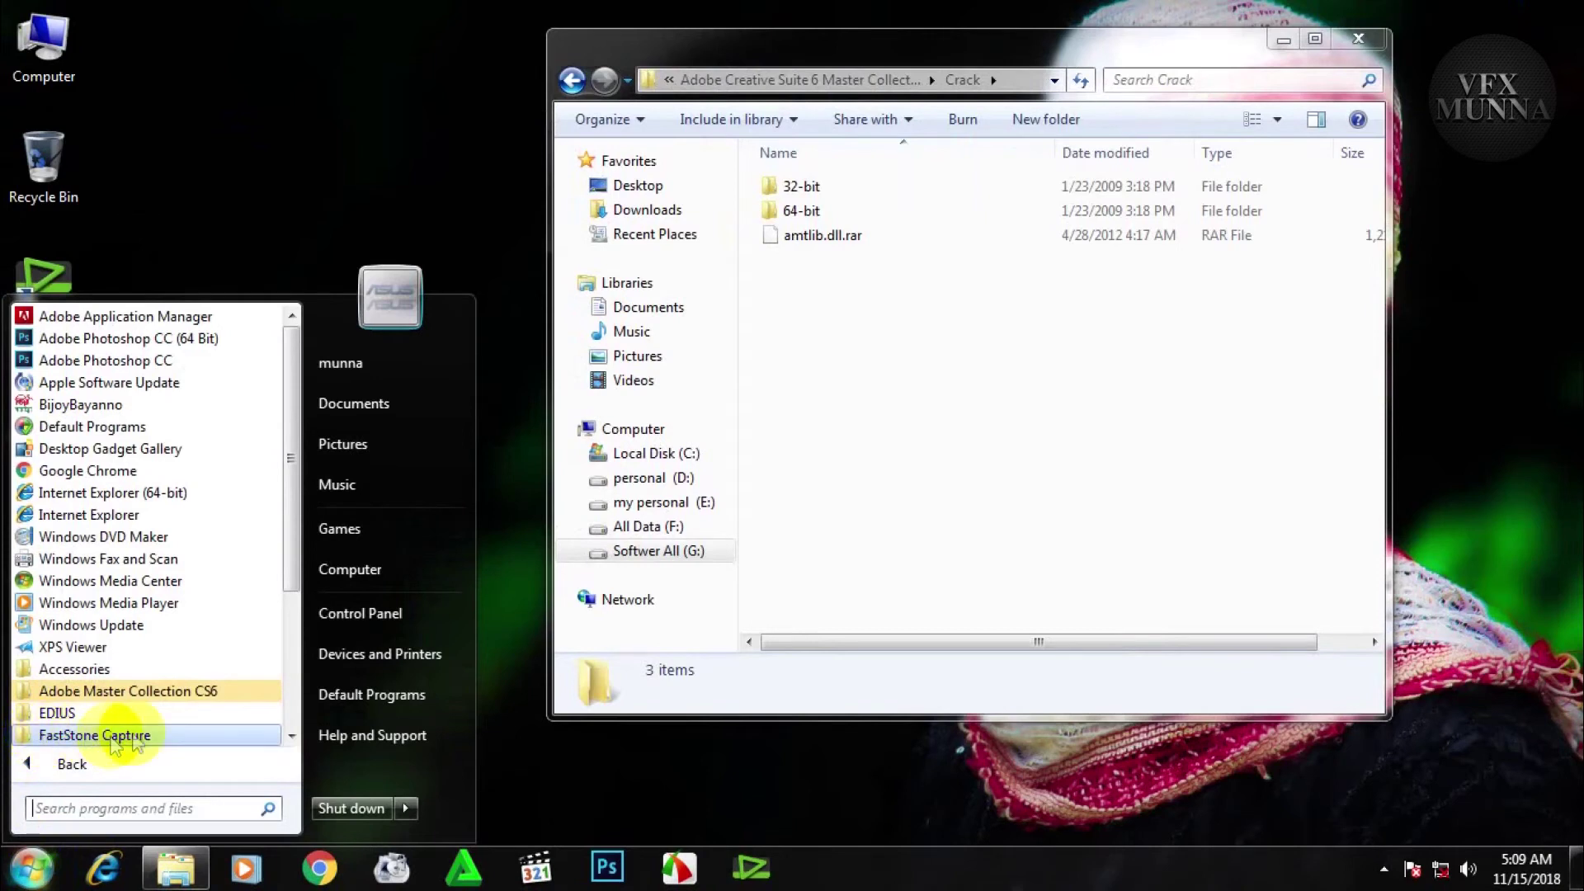
pyautogui.click(109, 693)
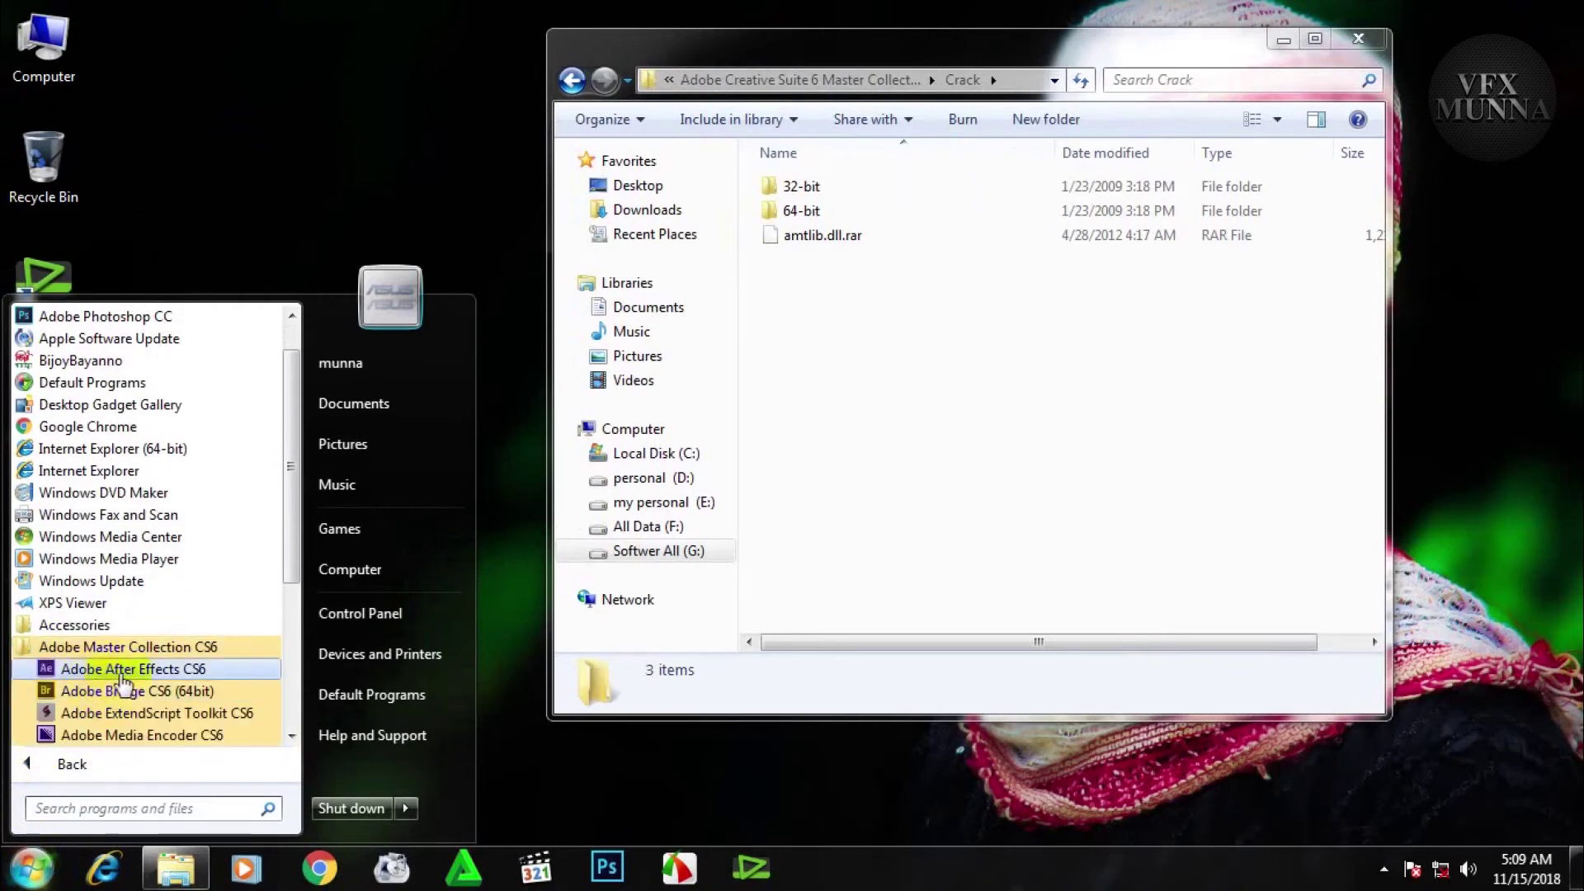
pyautogui.rightClick(172, 670)
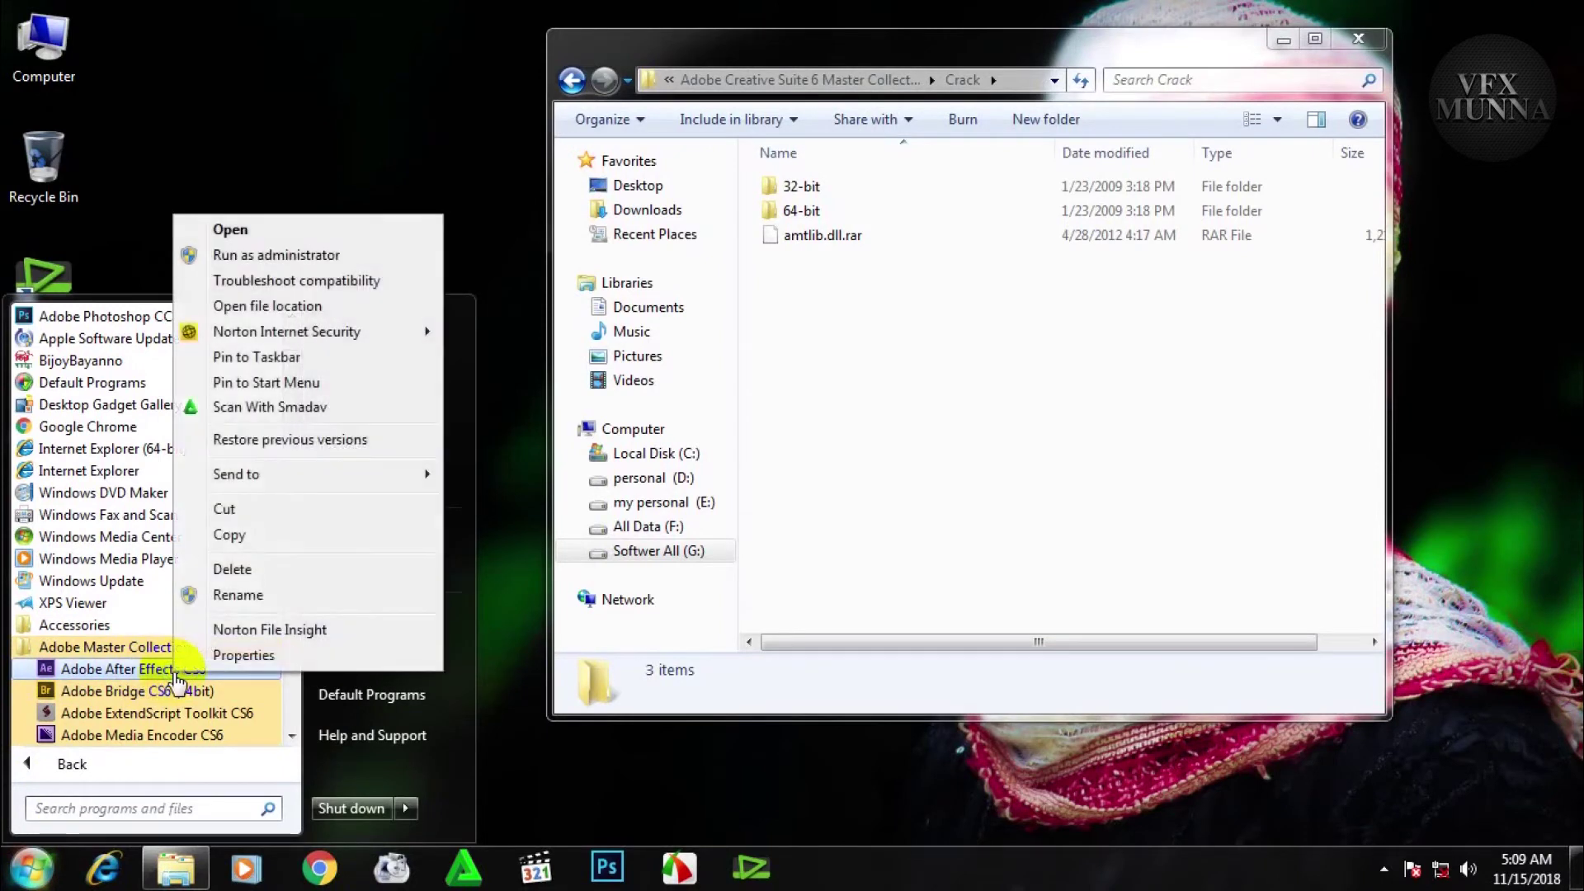
# - Open the After Effects CS6 shortcut's file location from its Properties
pyautogui.click(245, 655)
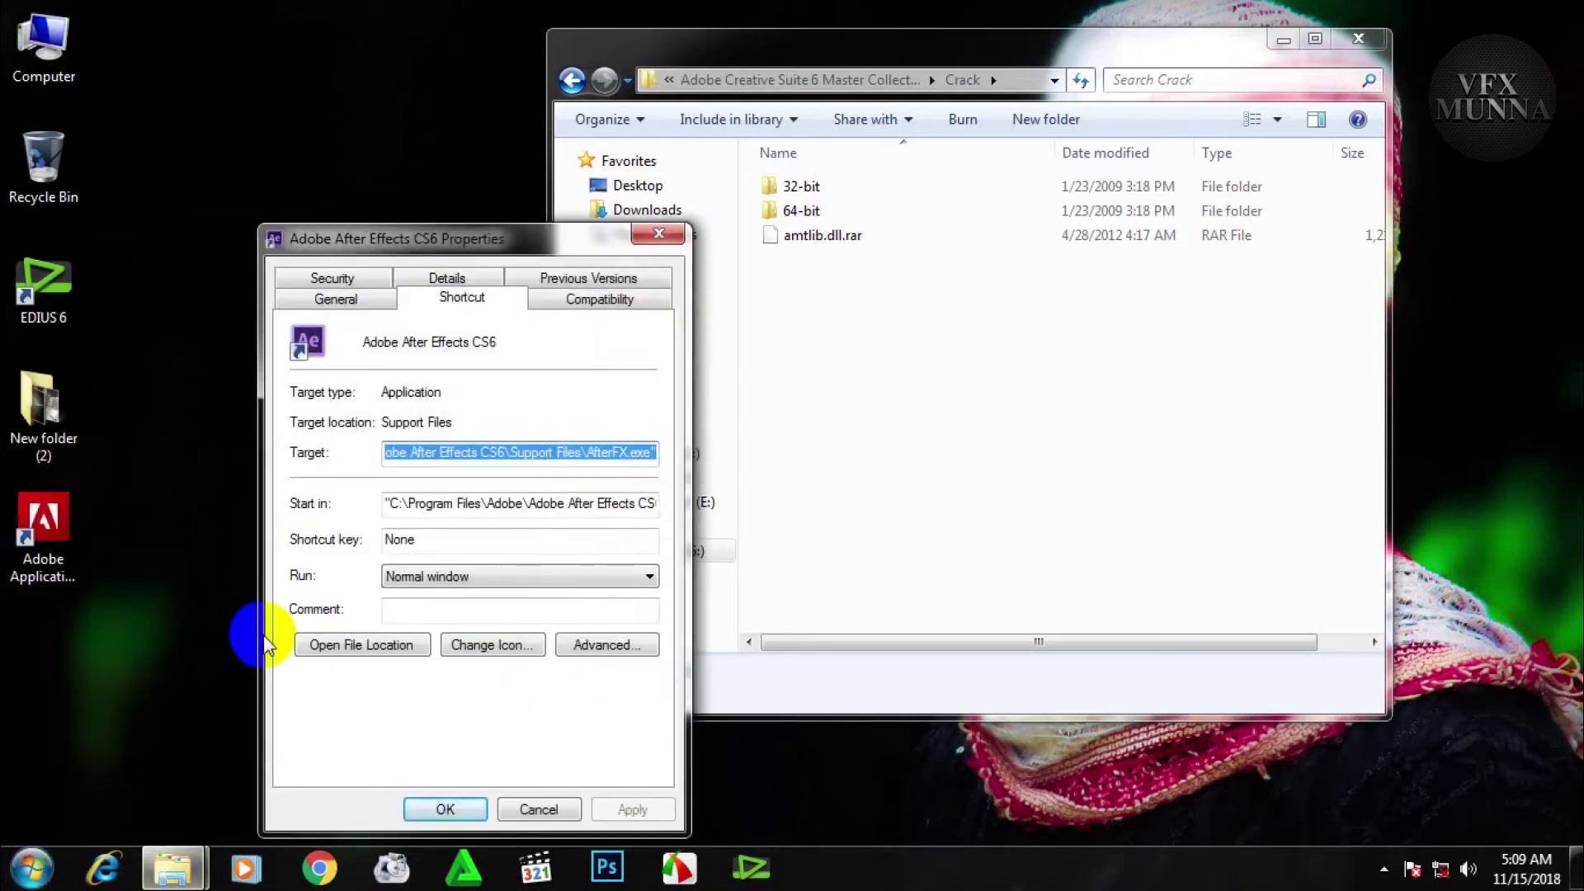
pyautogui.moveTo(453, 235); pyautogui.dragTo(291, 48)
pyautogui.click(221, 440)
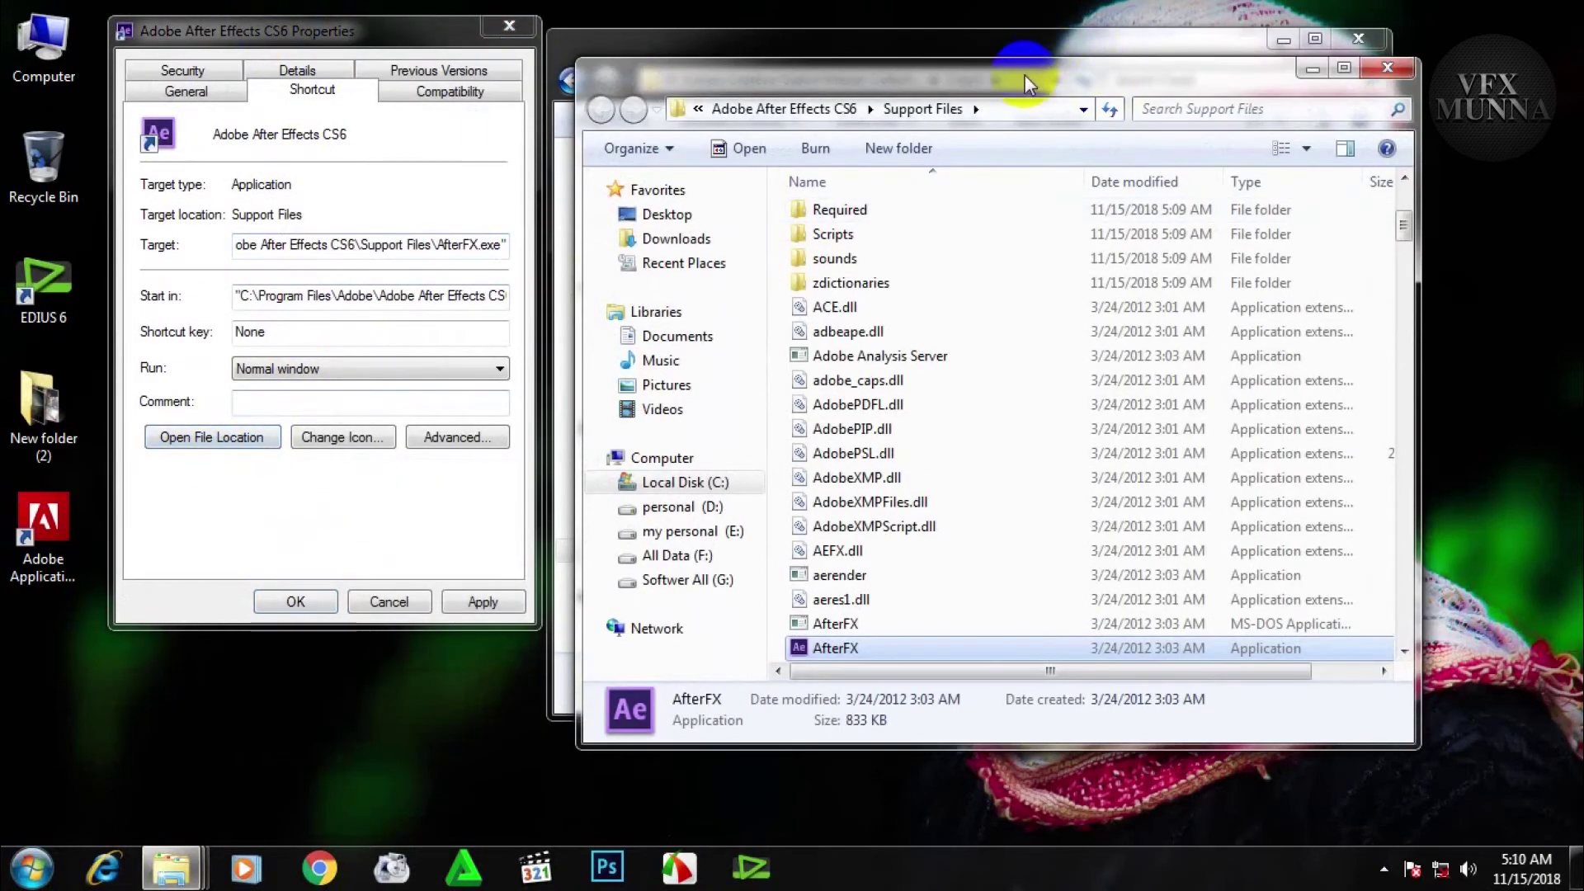
# - Open Crack's 32-bit folder beside Support Files, closing the aerender console that appeared
pyautogui.moveTo(1015, 81); pyautogui.dragTo(957, 175)
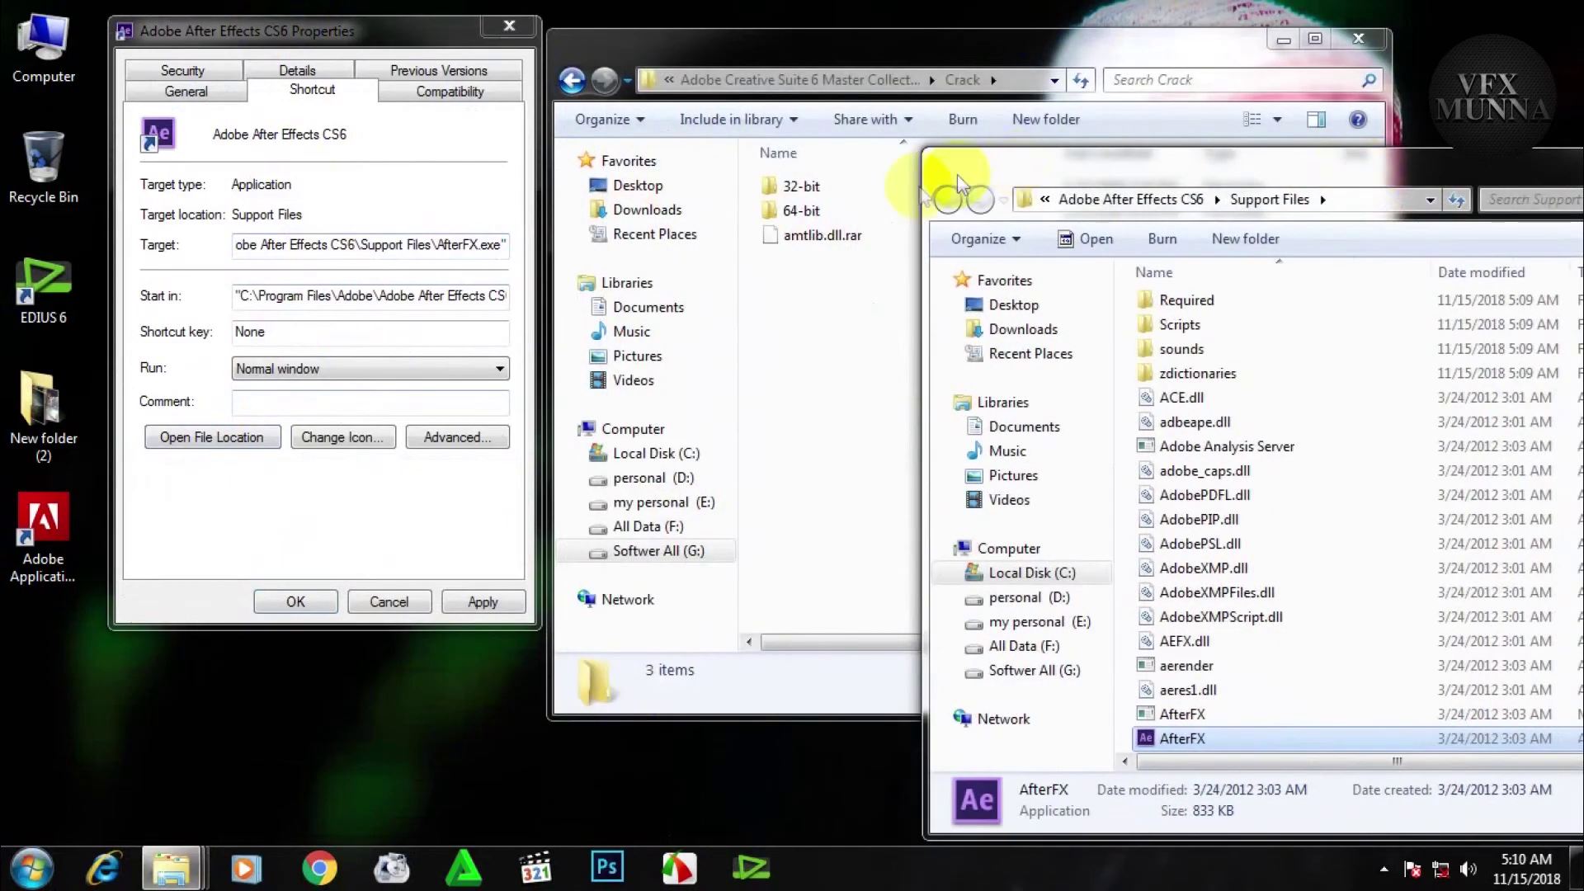
pyautogui.doubleClick(804, 187)
pyautogui.moveTo(790, 188); pyautogui.dragTo(1460, 660)
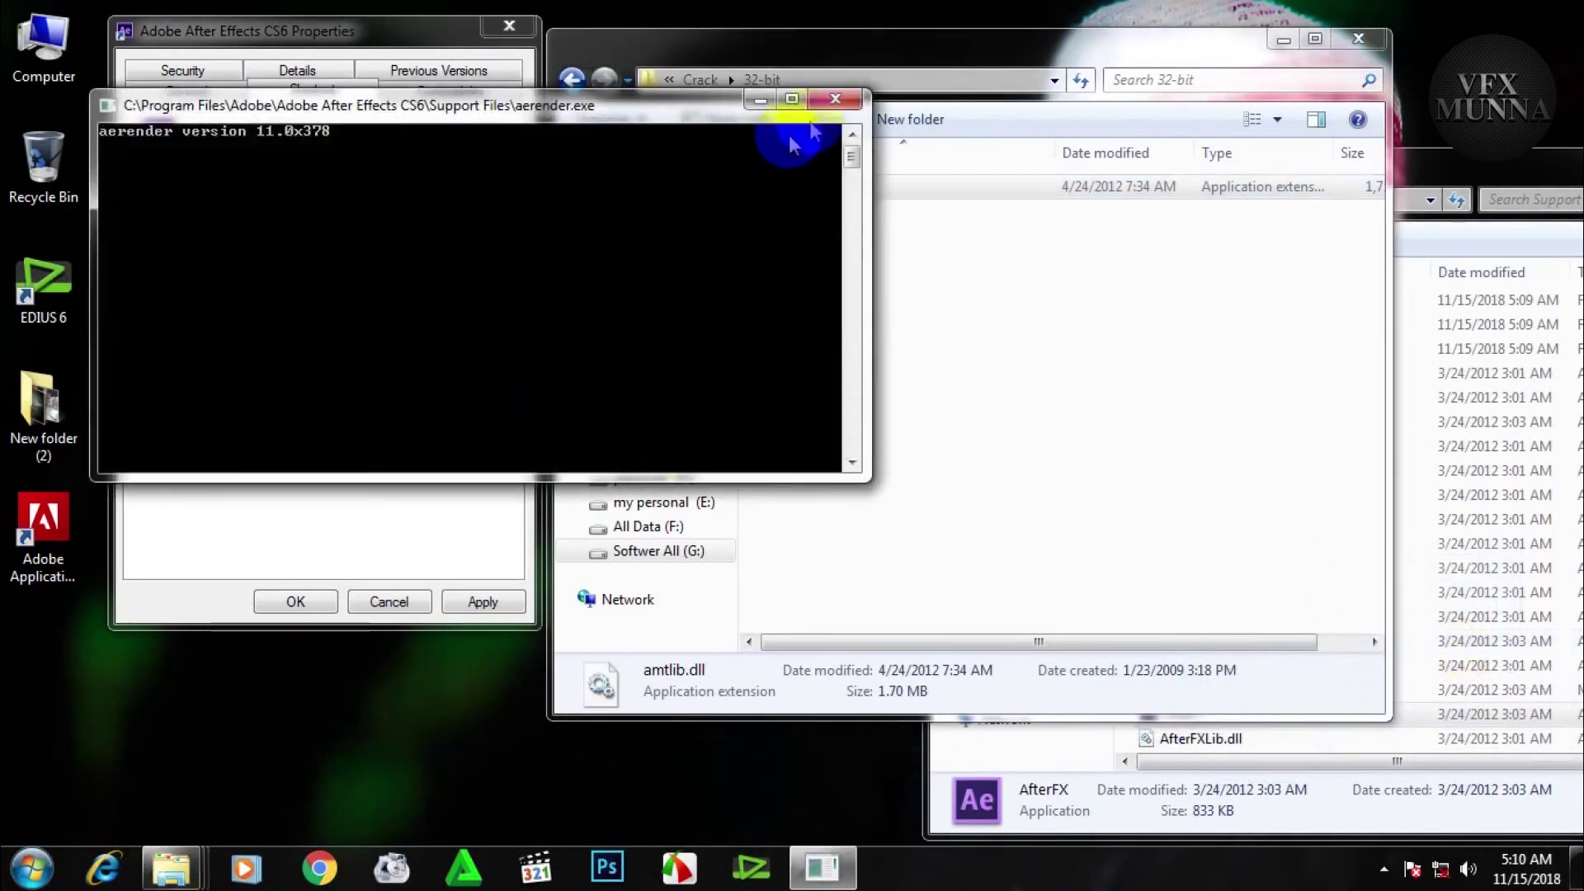
pyautogui.click(835, 100)
pyautogui.click(1413, 167)
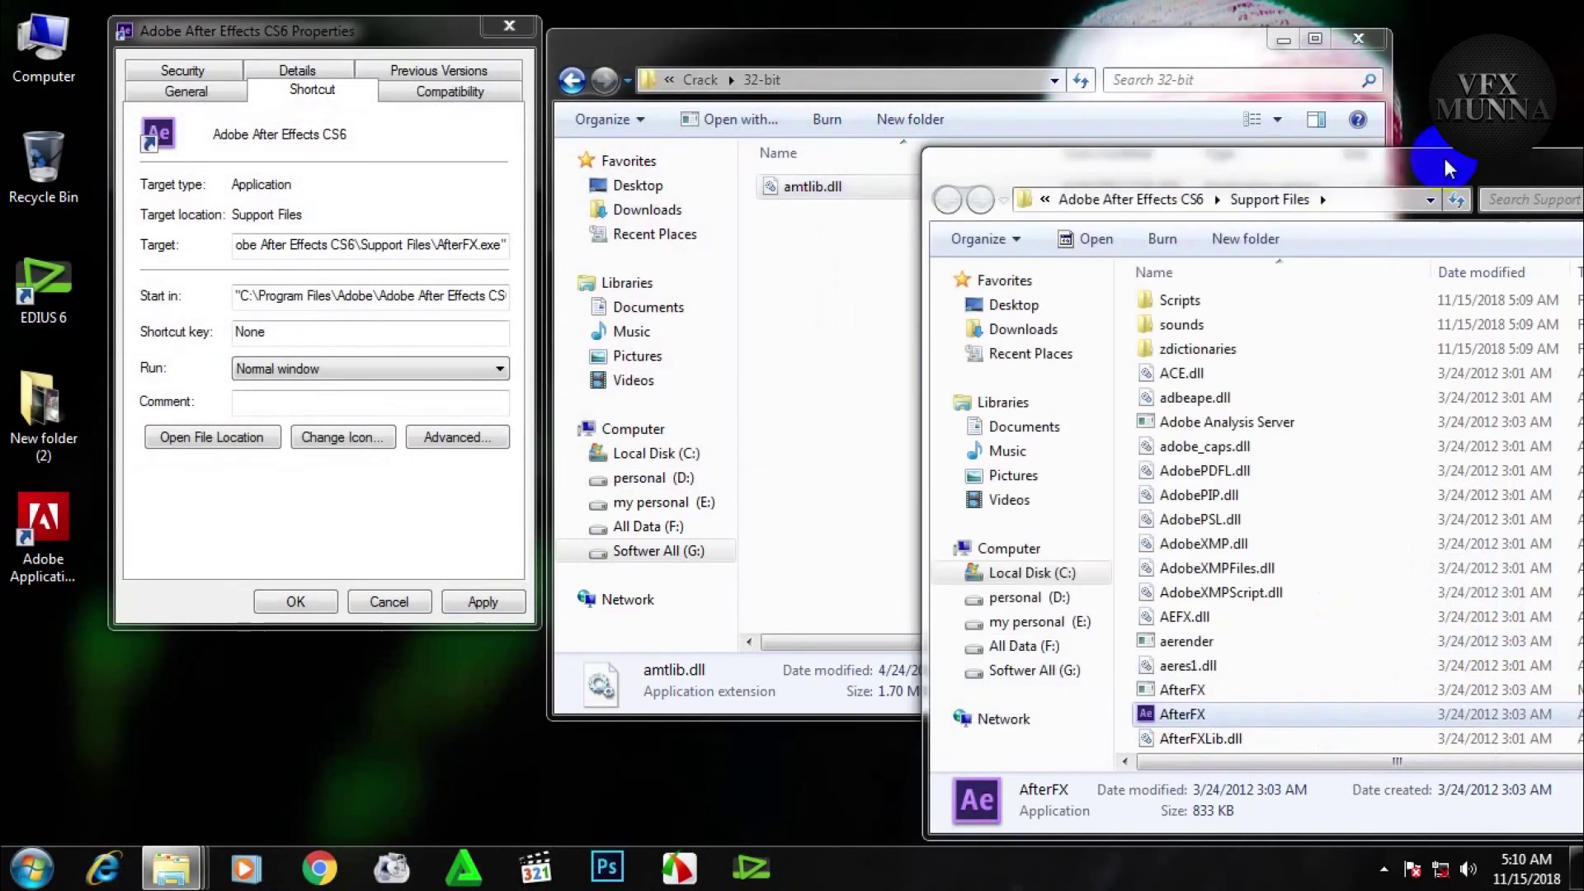
pyautogui.click(572, 80)
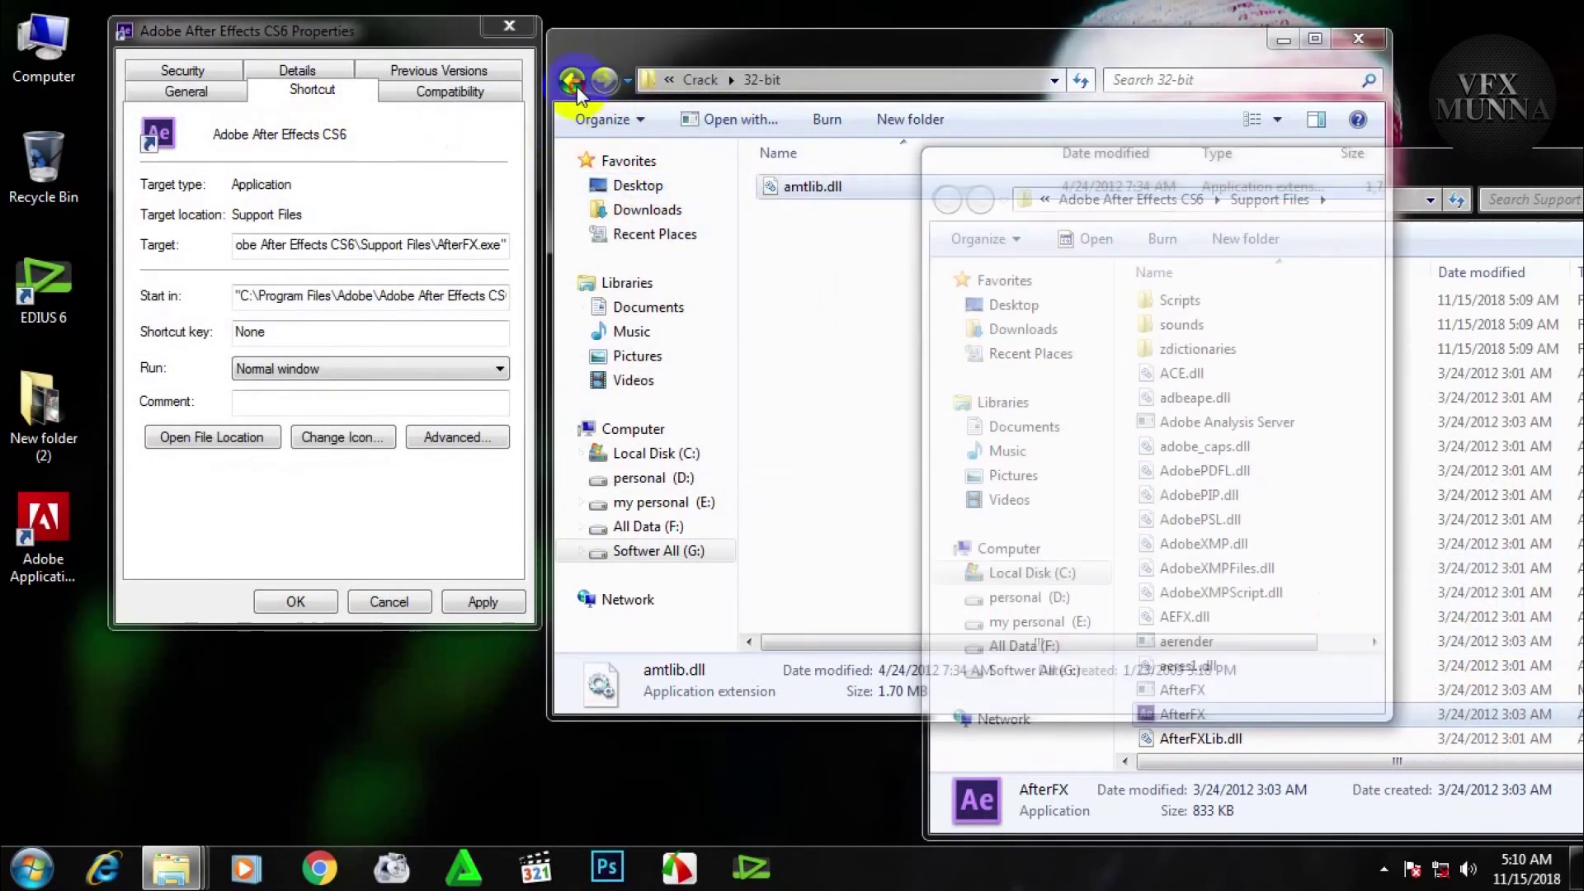
# - Copy the 64-bit amtlib.dll into Support Files, replacing the existing file with administrator permission
pyautogui.doubleClick(785, 213)
pyautogui.moveTo(1002, 51); pyautogui.dragTo(586, 24)
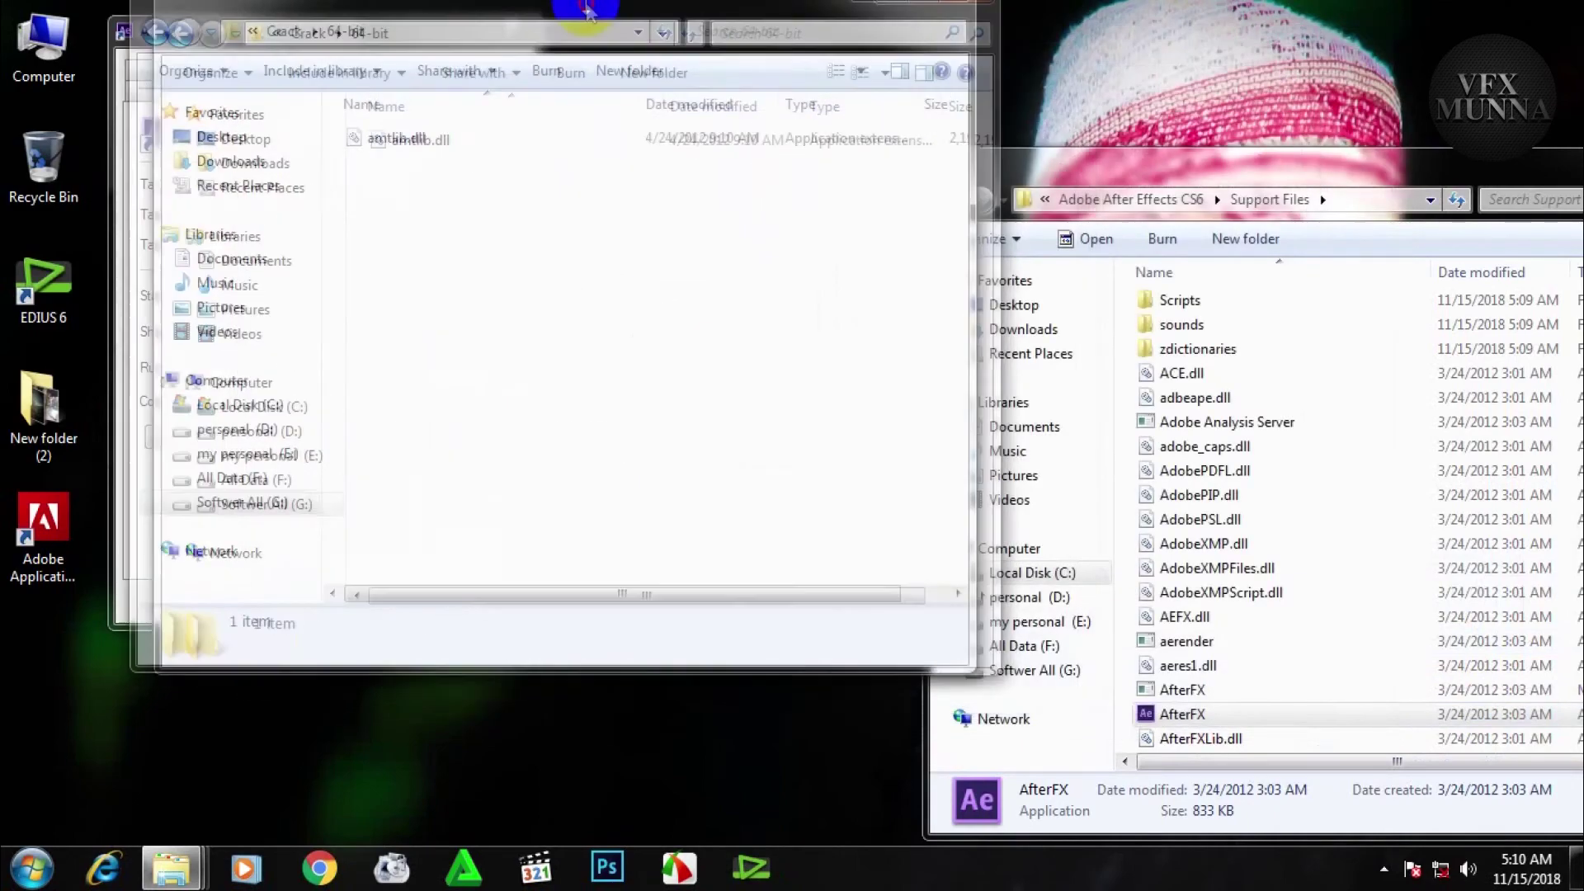
pyautogui.moveTo(413, 159); pyautogui.dragTo(1142, 499)
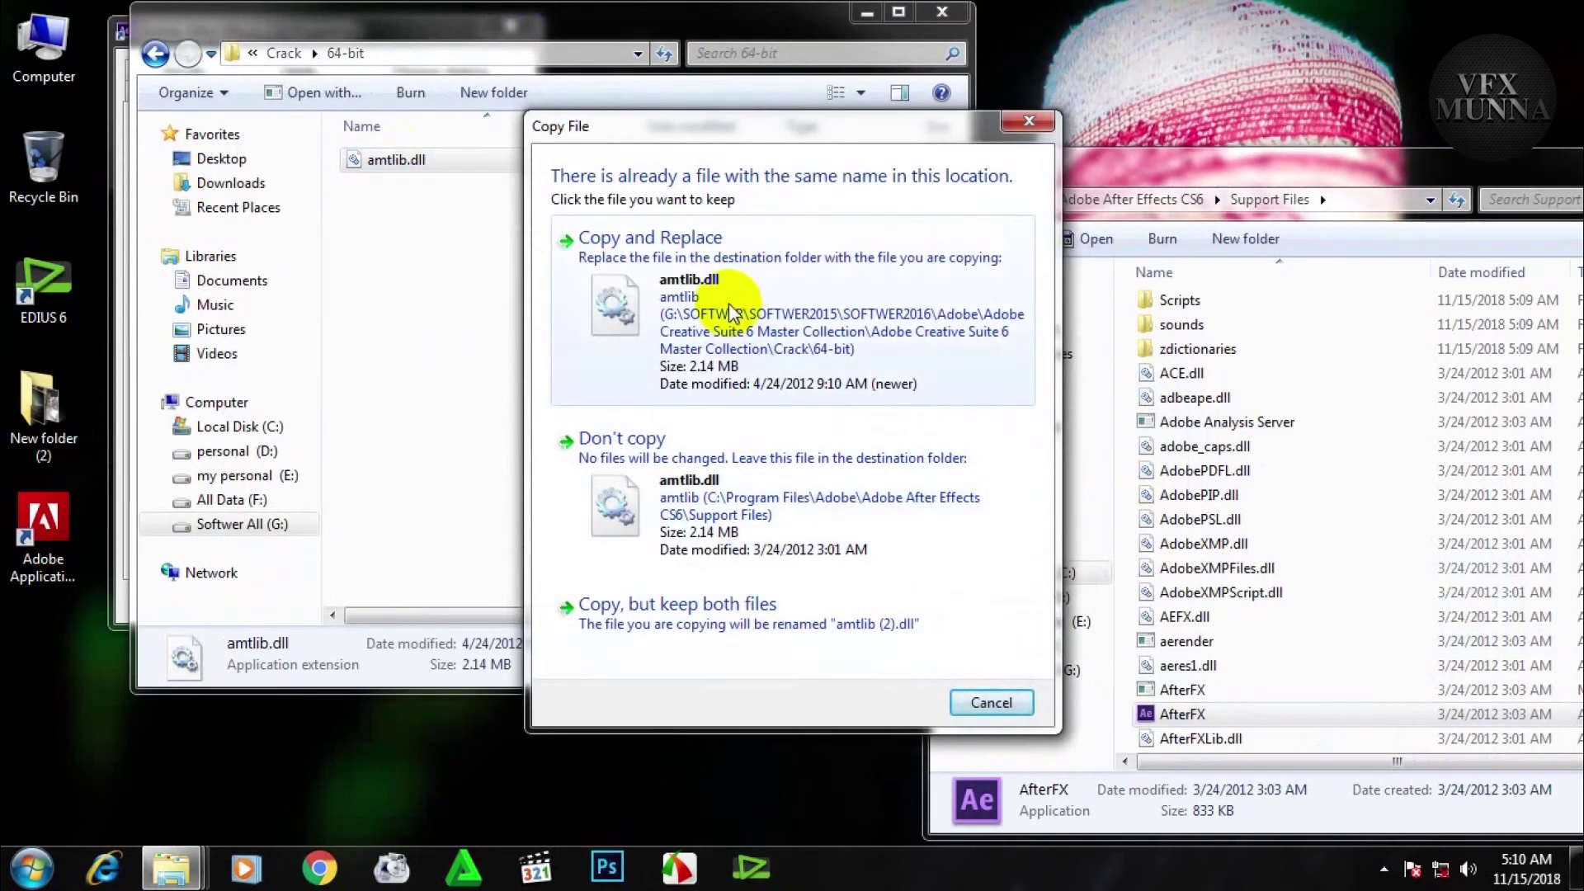
pyautogui.click(675, 282)
pyautogui.click(776, 526)
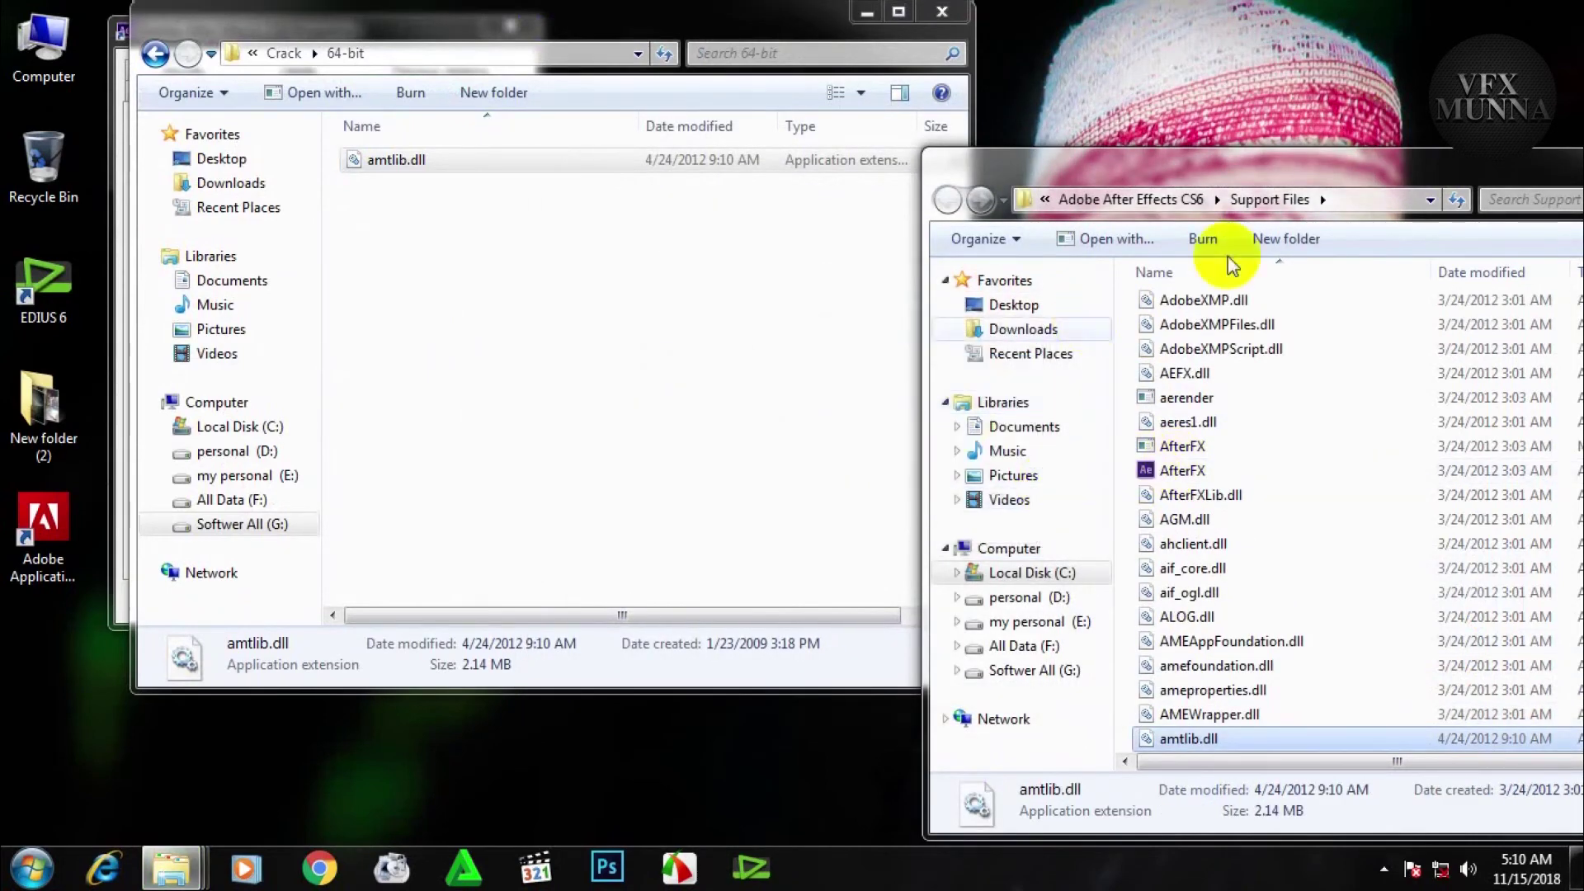
# - Close Support Files, then apply and confirm the After Effects shortcut's Properties
pyautogui.moveTo(1334, 180); pyautogui.dragTo(1026, 156)
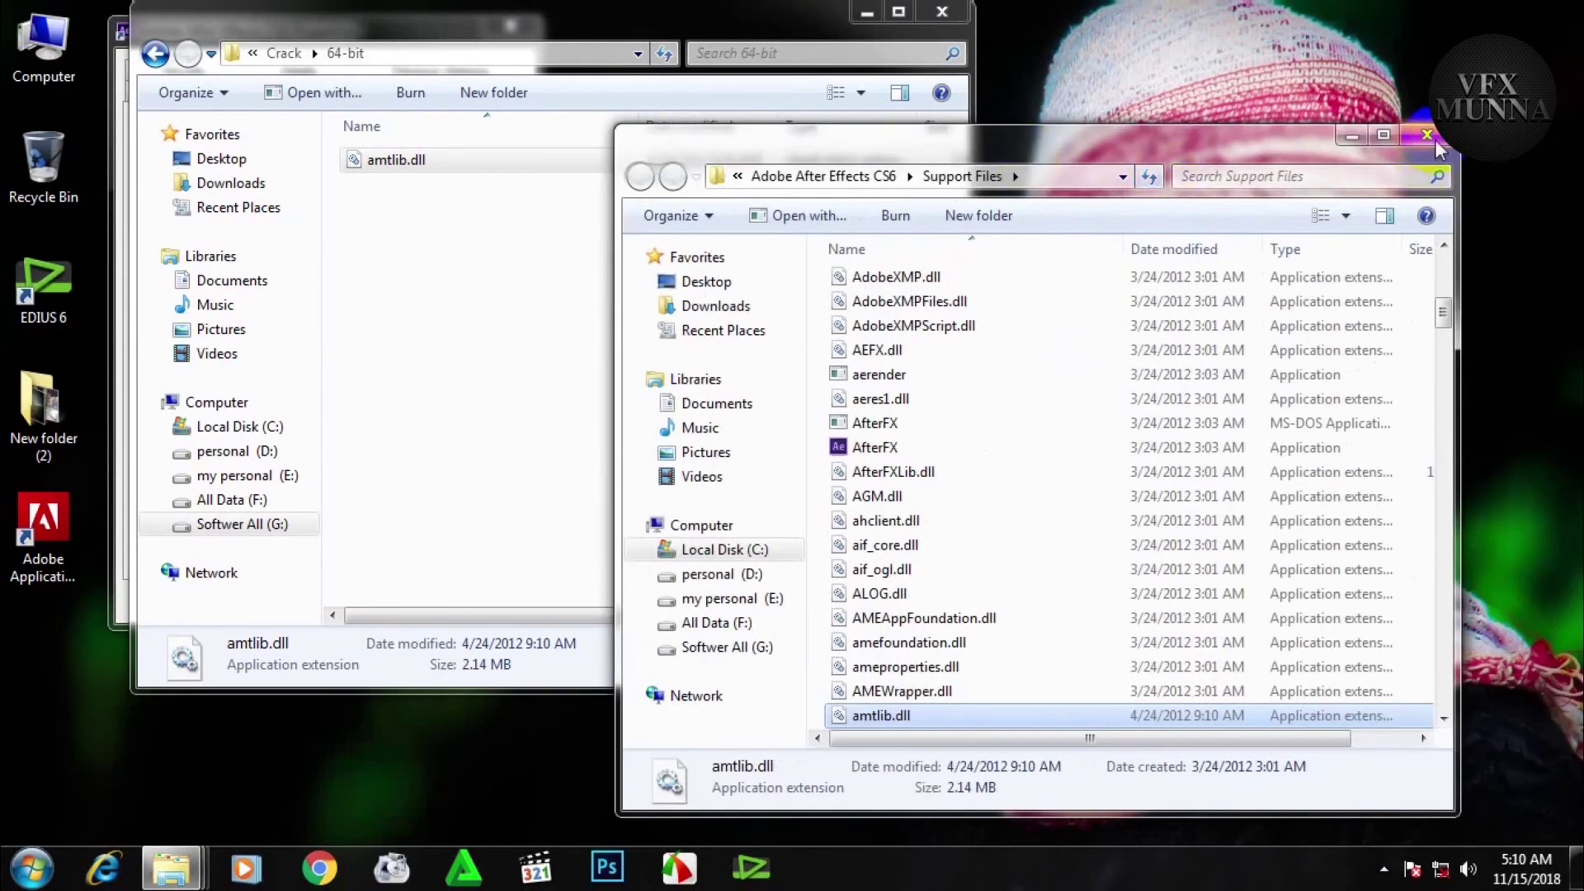
pyautogui.click(1436, 142)
pyautogui.moveTo(701, 17); pyautogui.dragTo(1335, 69)
pyautogui.click(478, 610)
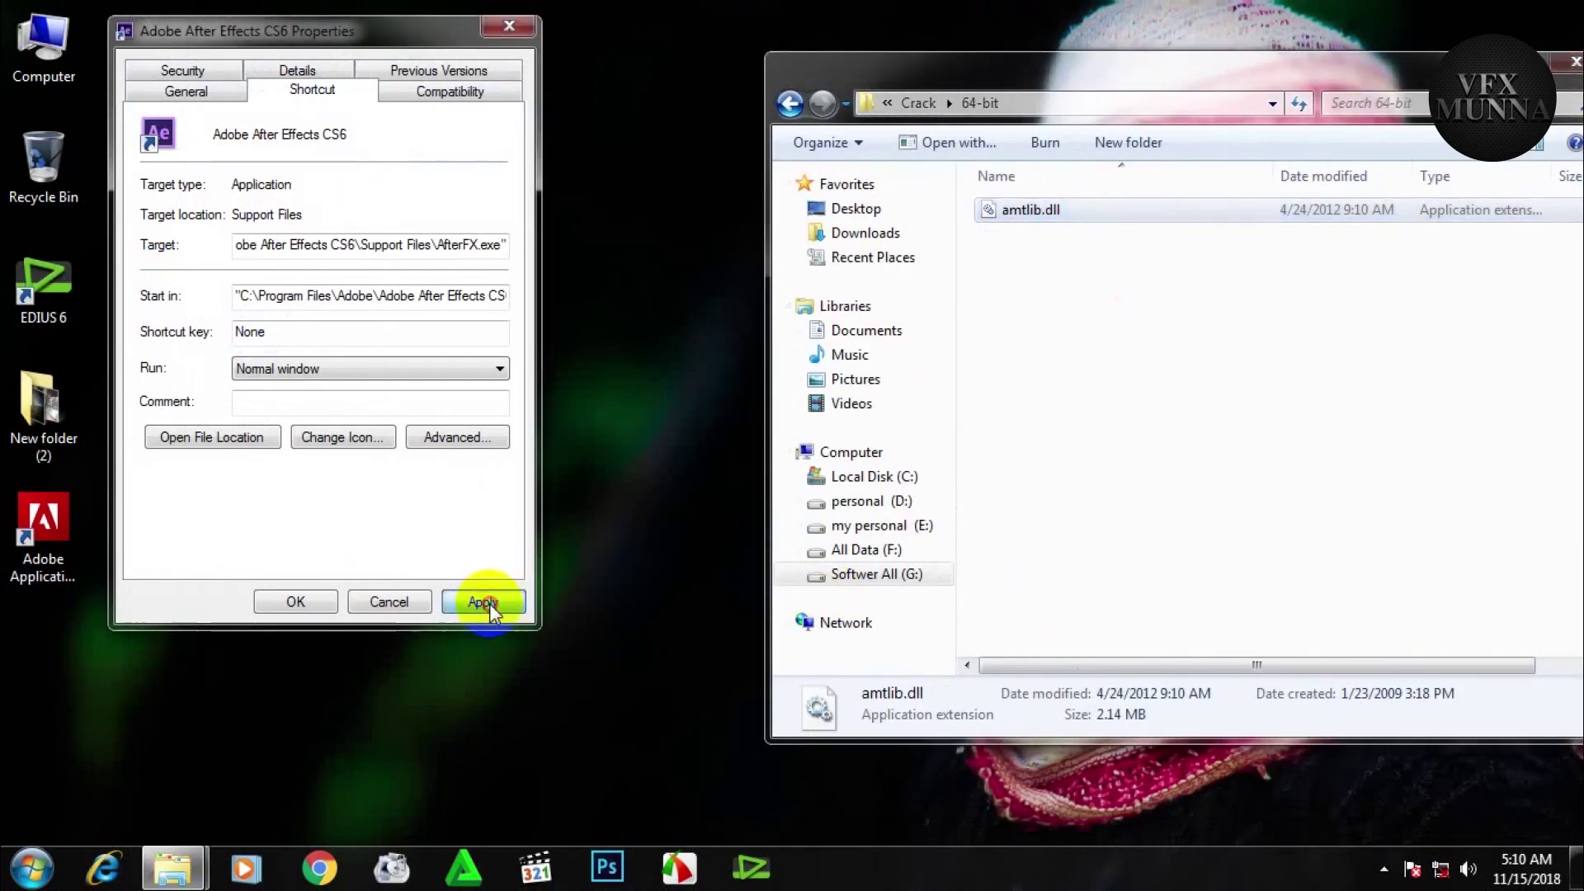
pyautogui.click(371, 378)
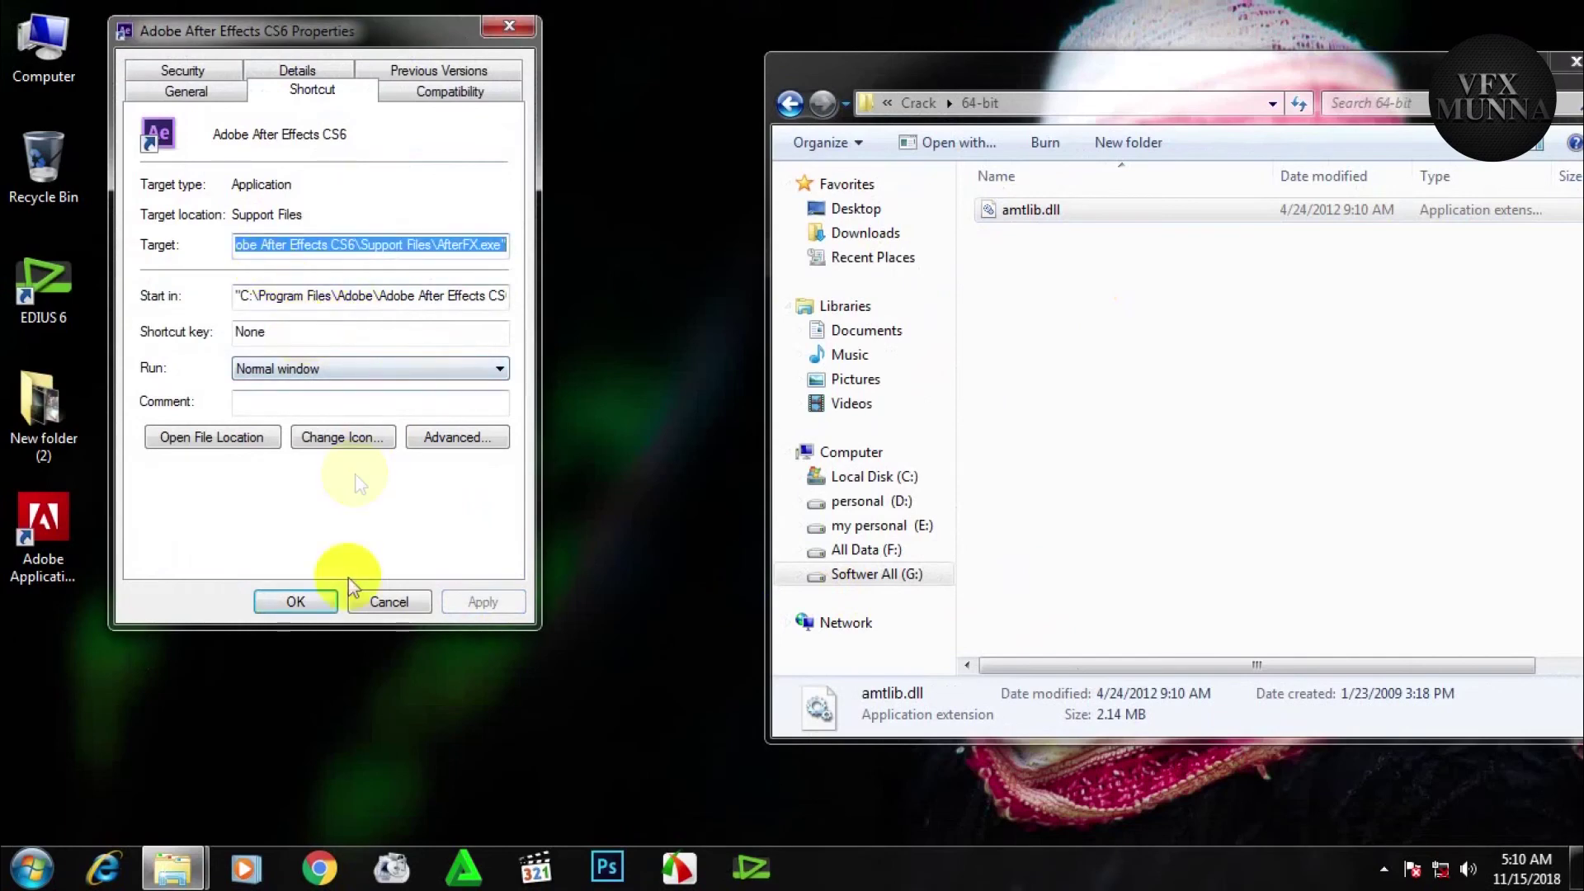
pyautogui.click(306, 601)
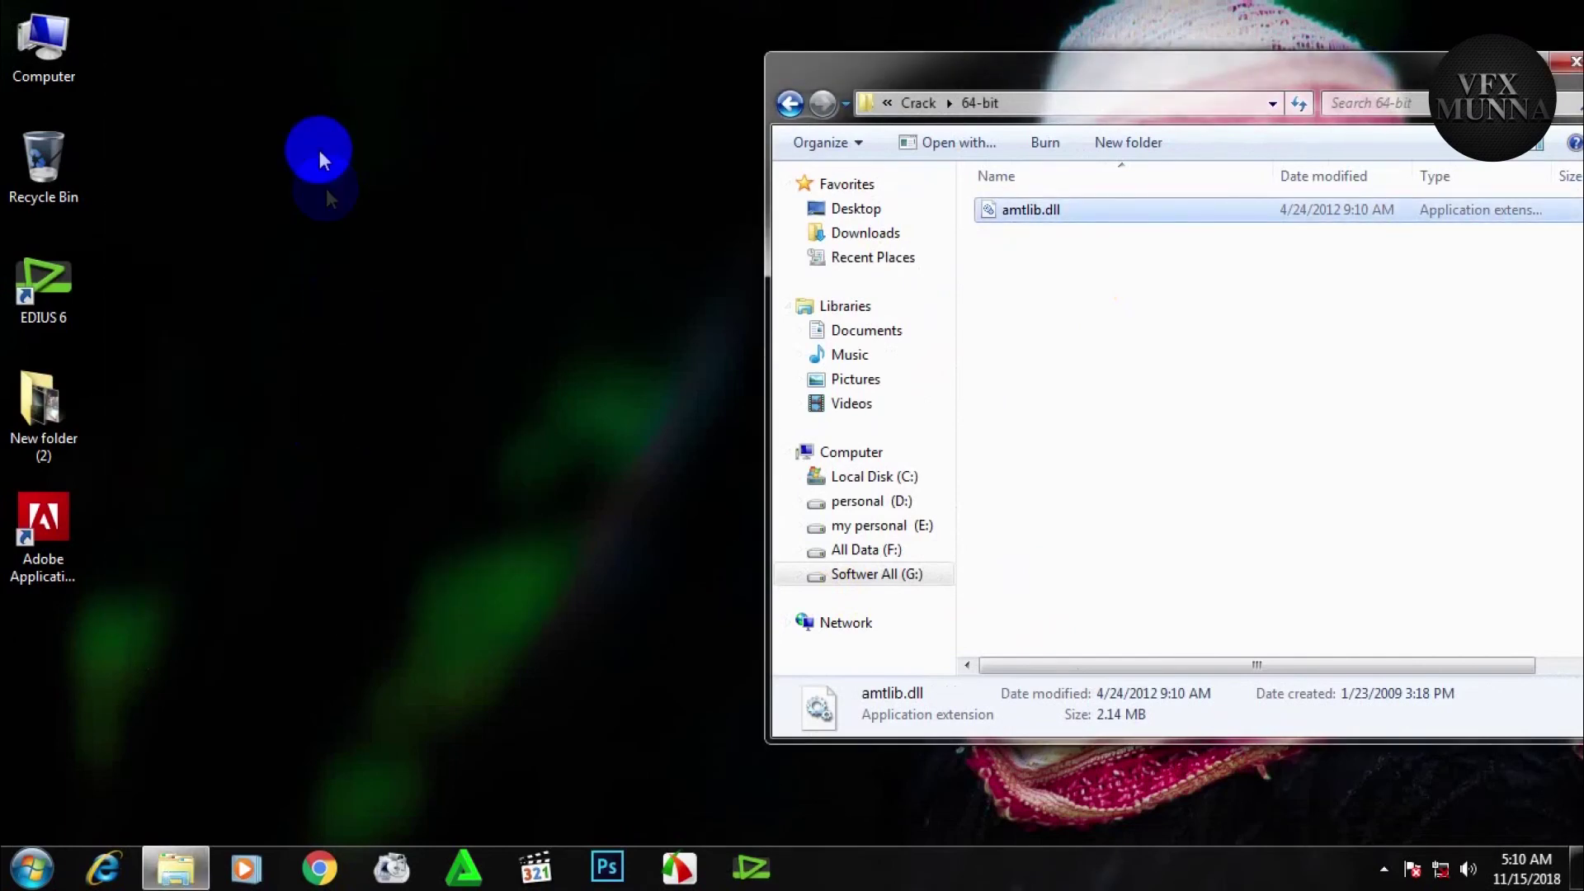
# - Refresh the desktop, then launch After Effects CS6 from the Adobe Master Collection CS6 Start-menu group
pyautogui.rightClick(320, 154)
pyautogui.click(421, 227)
pyautogui.click(25, 873)
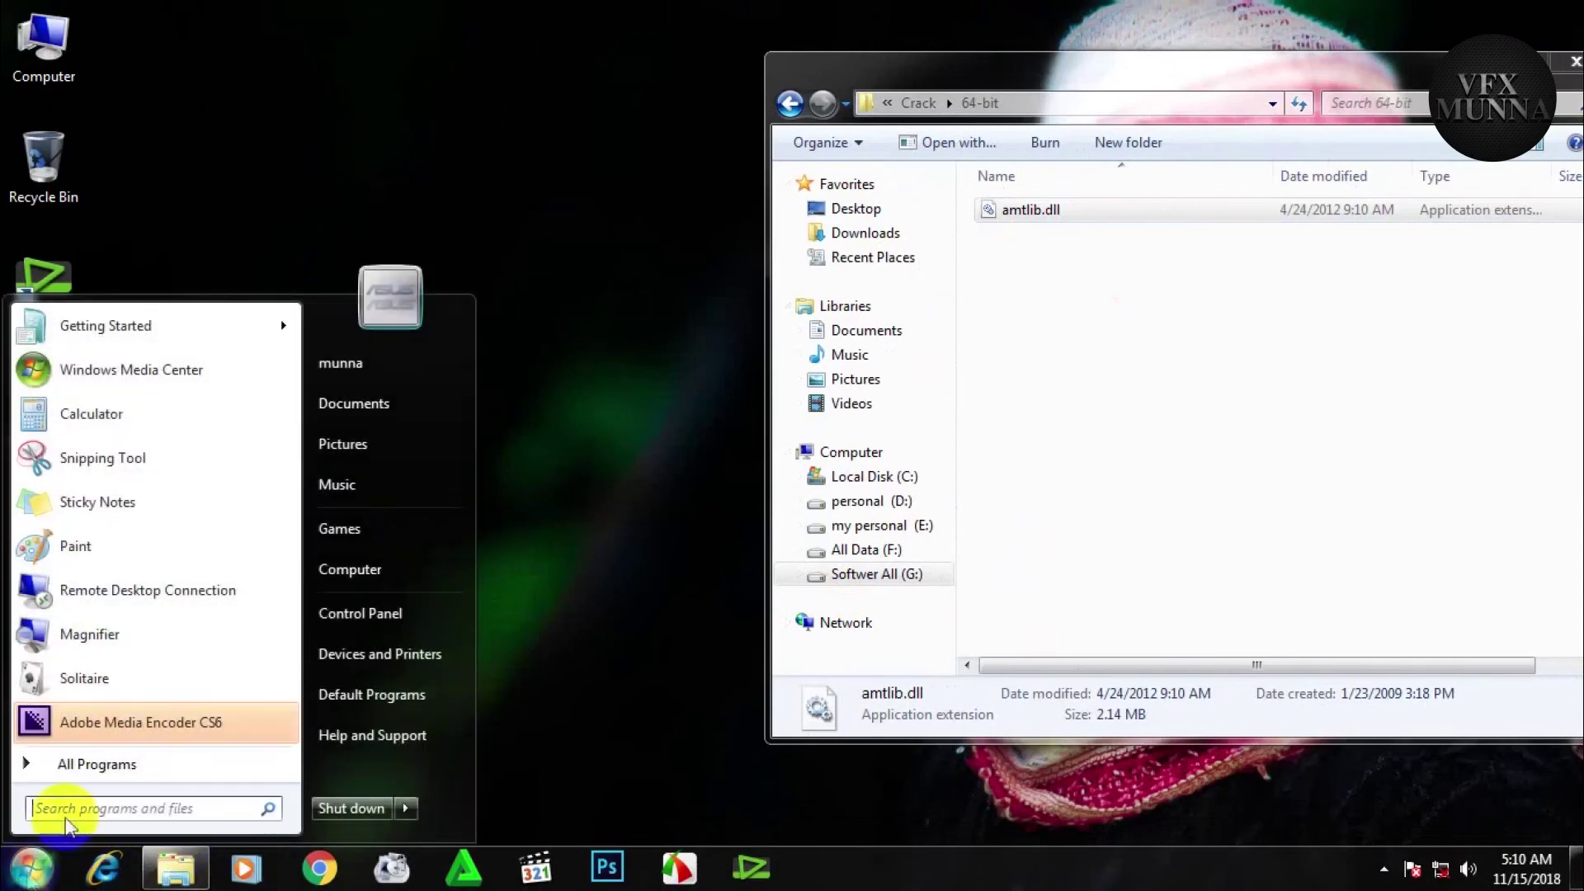
pyautogui.click(99, 764)
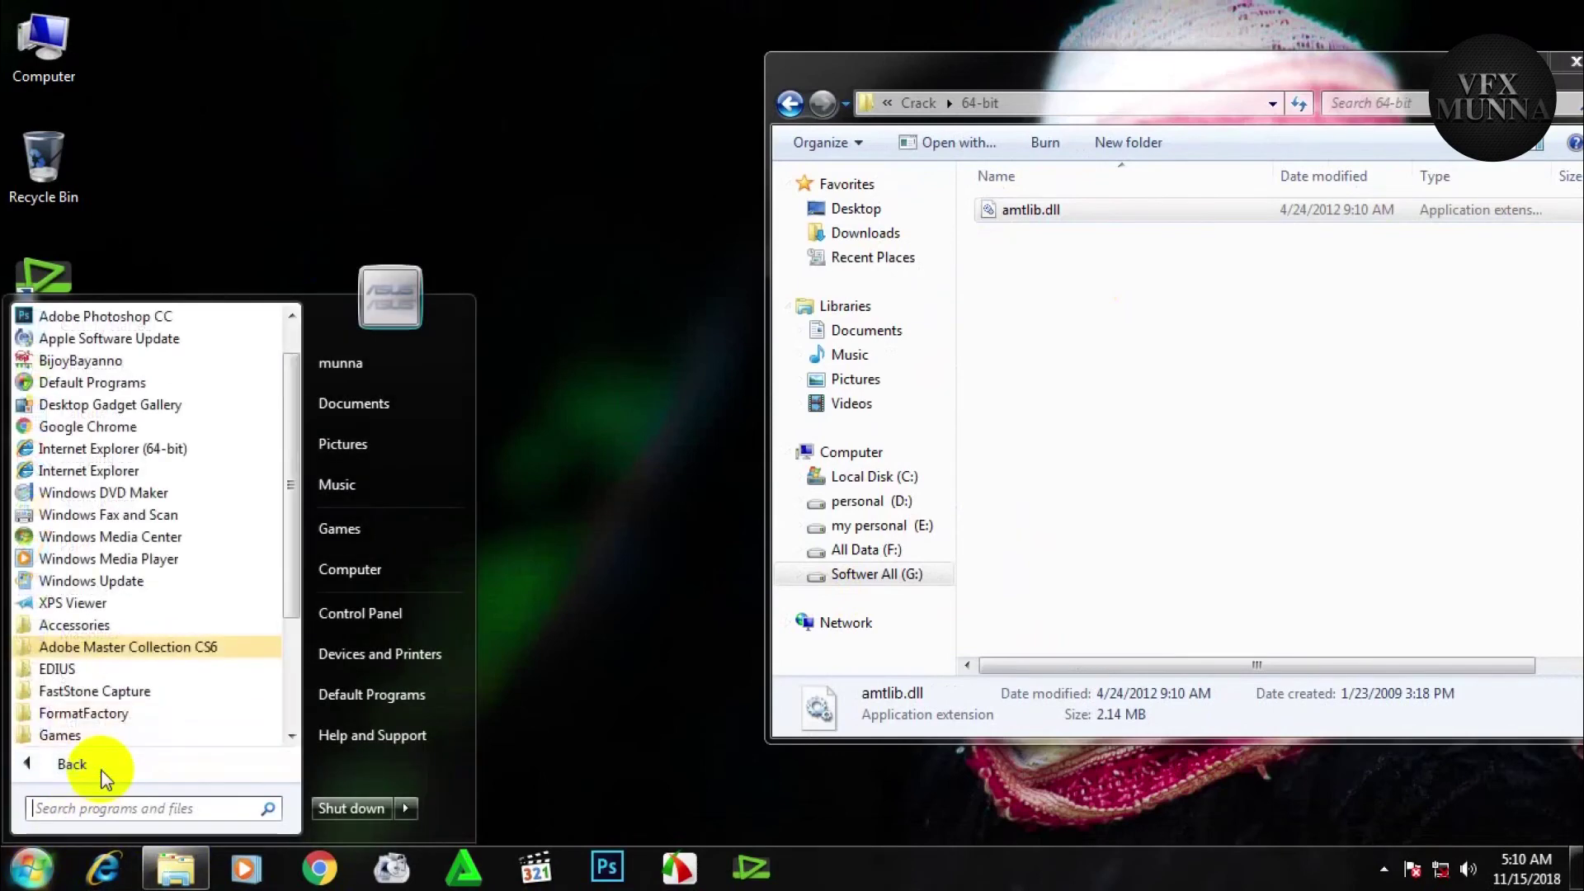
pyautogui.click(144, 647)
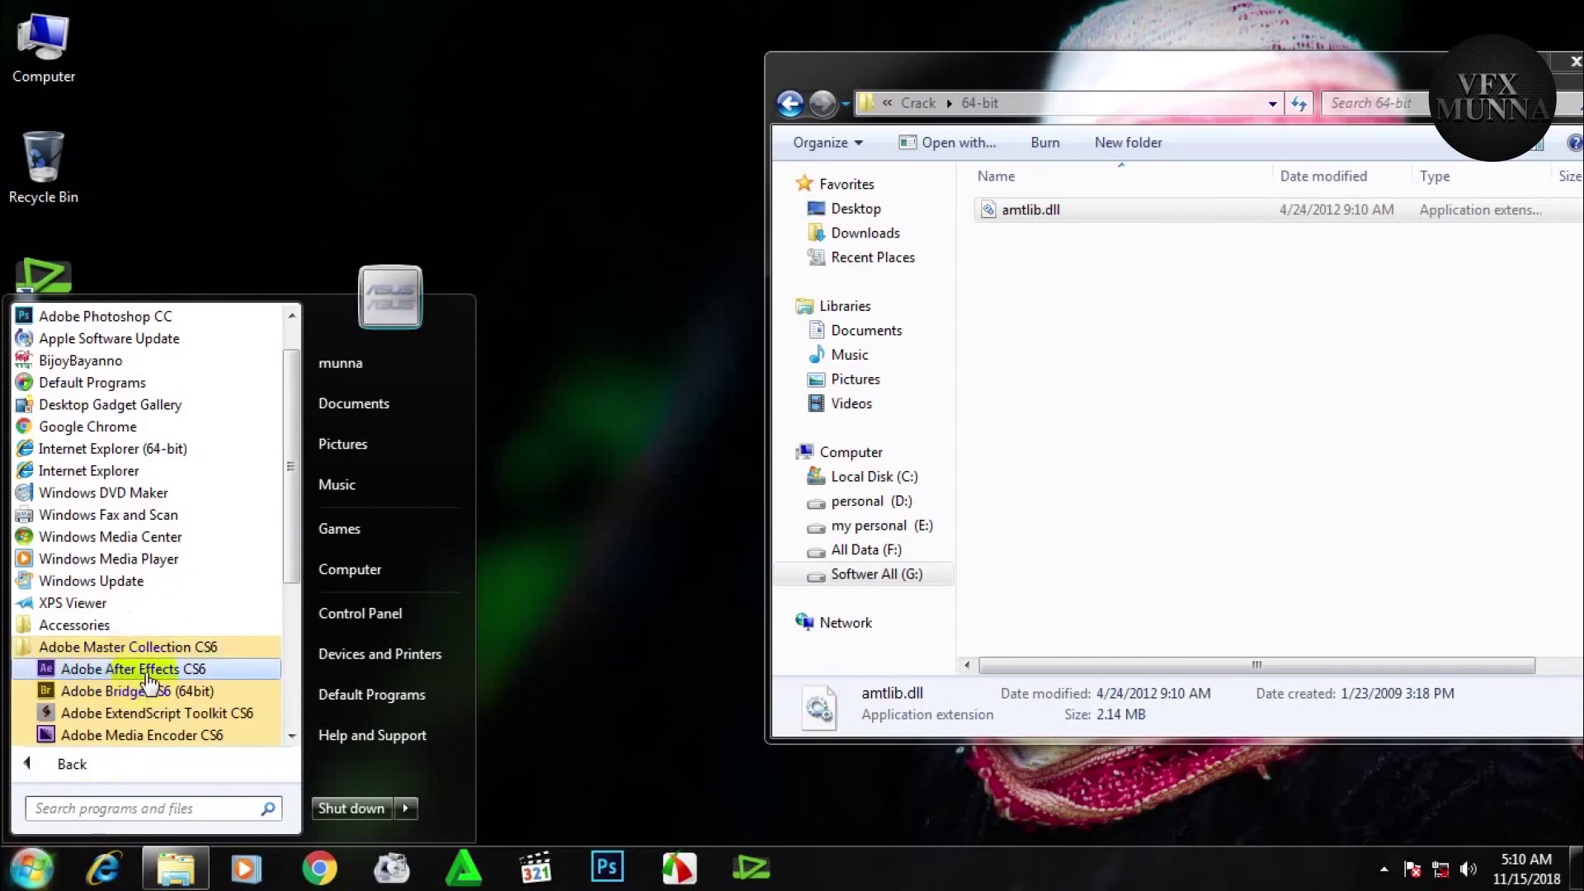
pyautogui.click(147, 672)
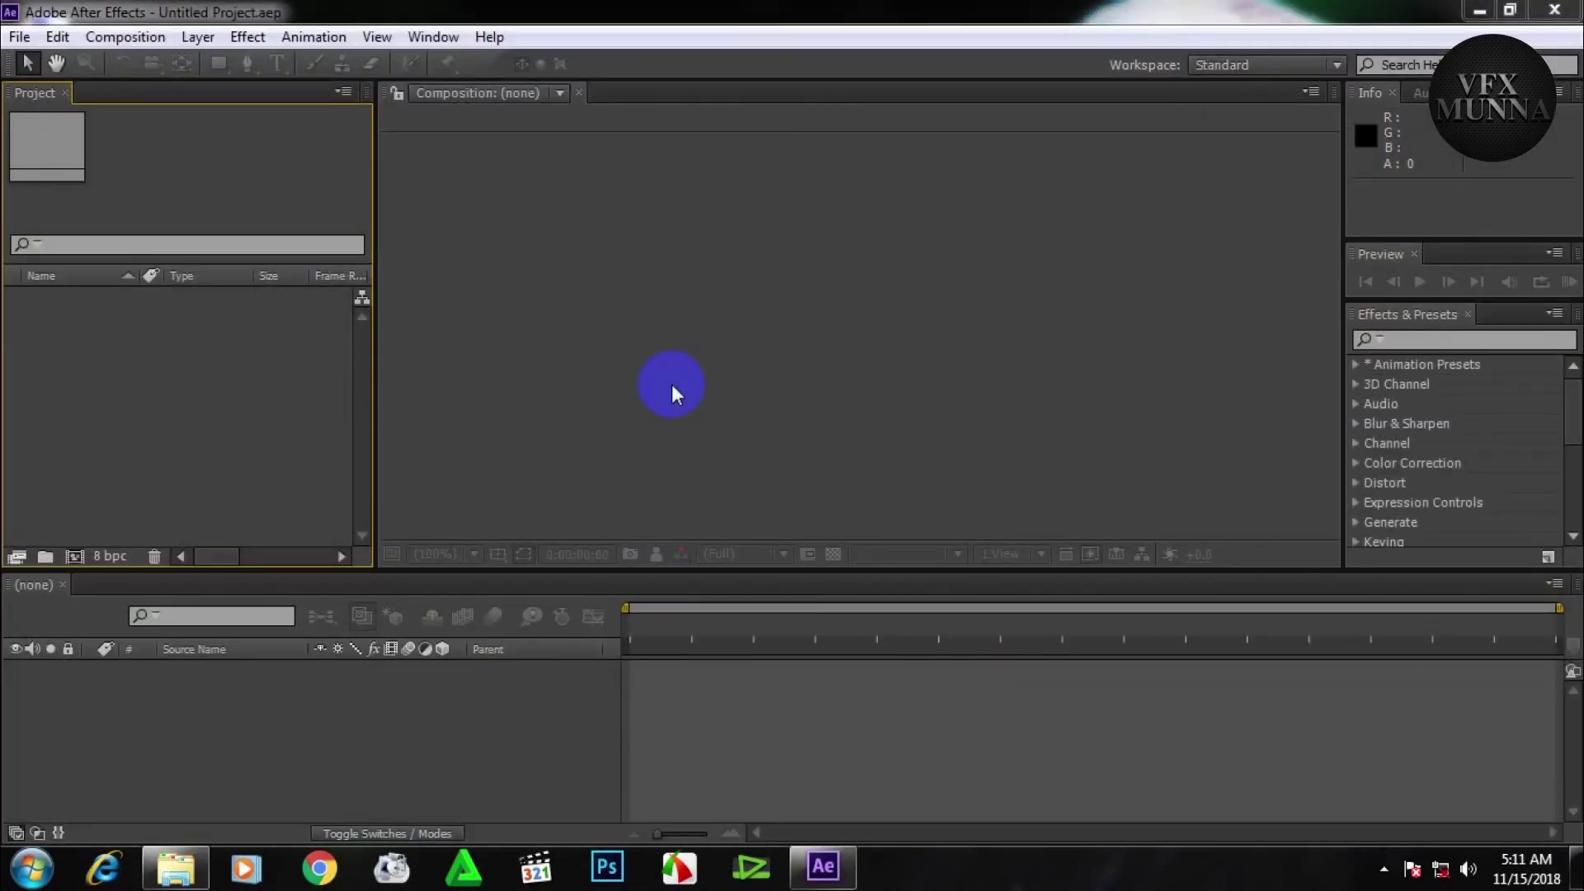
# - Once the splash screen finishes, bring the After Effects window with its empty Untitled Project into focus
pyautogui.click(785, 28)
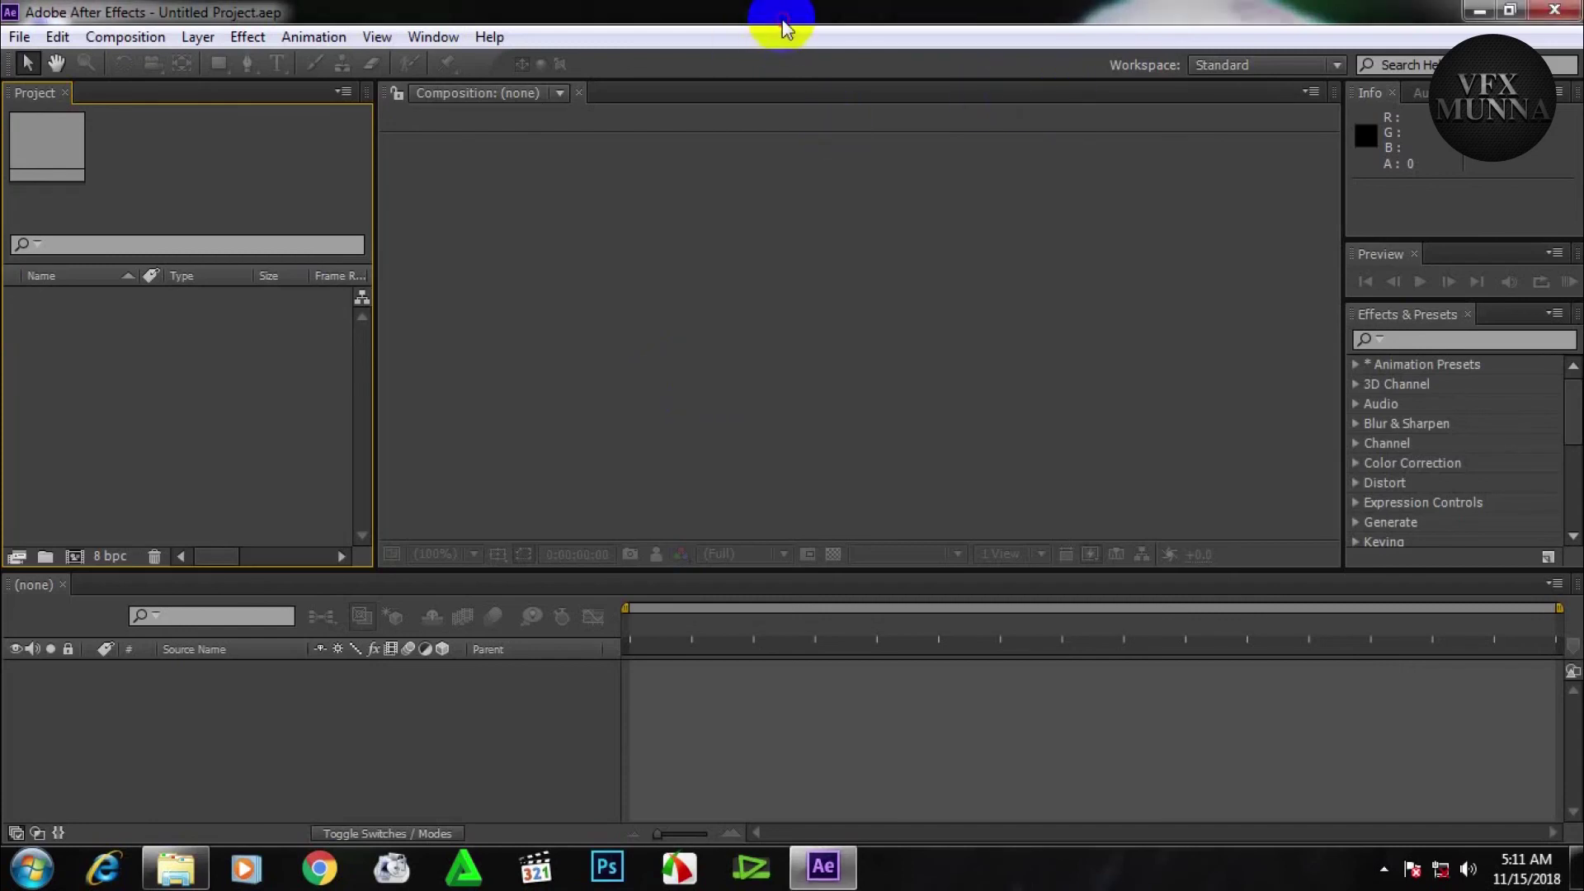